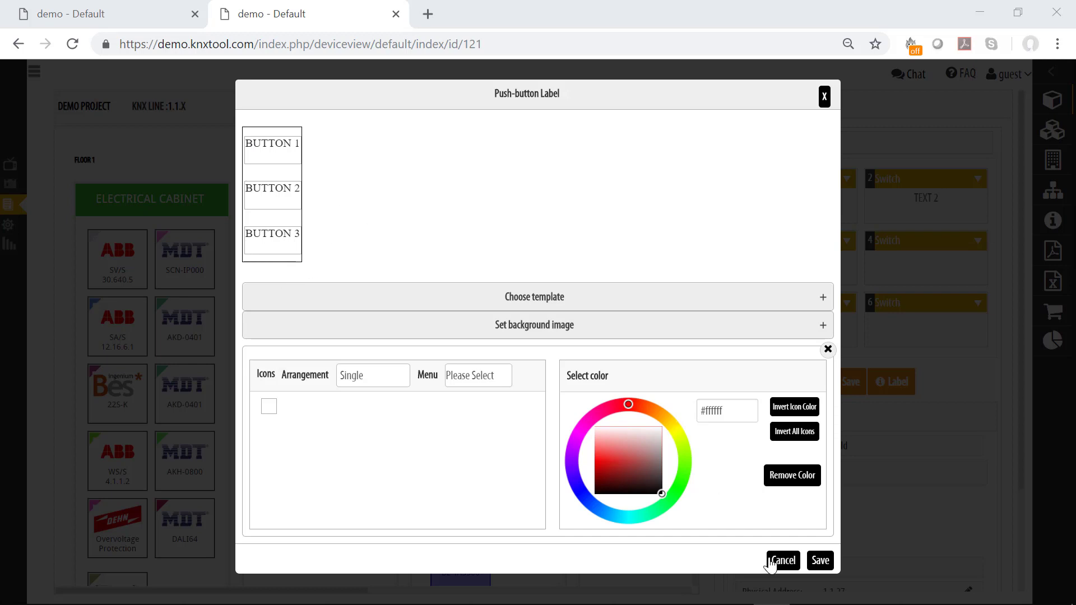
Cancel the Push-button Label dialog, discarding any label changes.
left_click(780, 562)
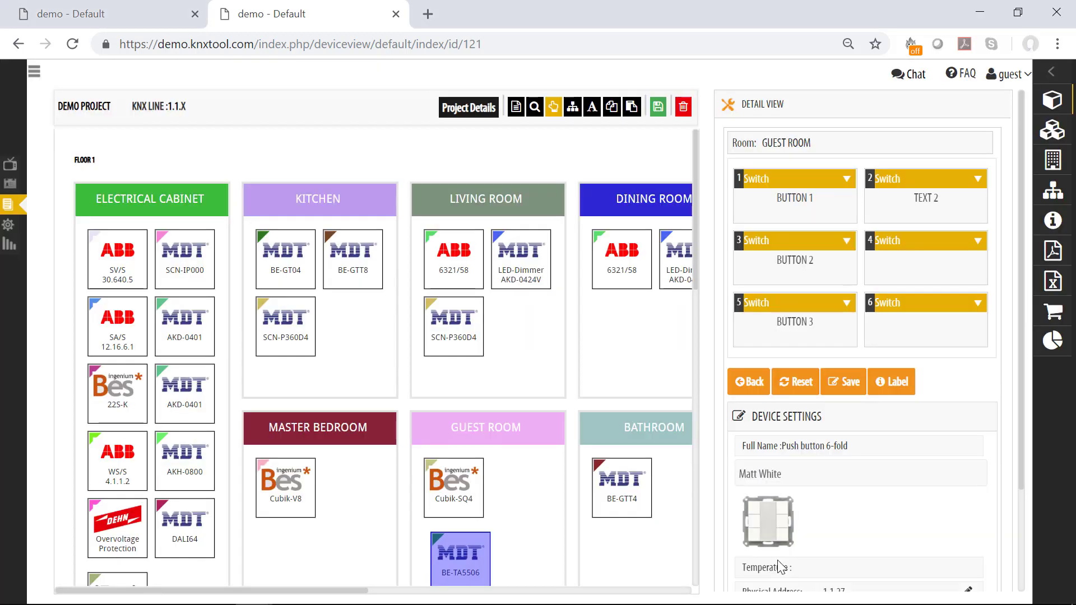
Go to System > Project Settings and browse the Icon Menus and KNX Push-button Icons lists.
left_click(19, 233)
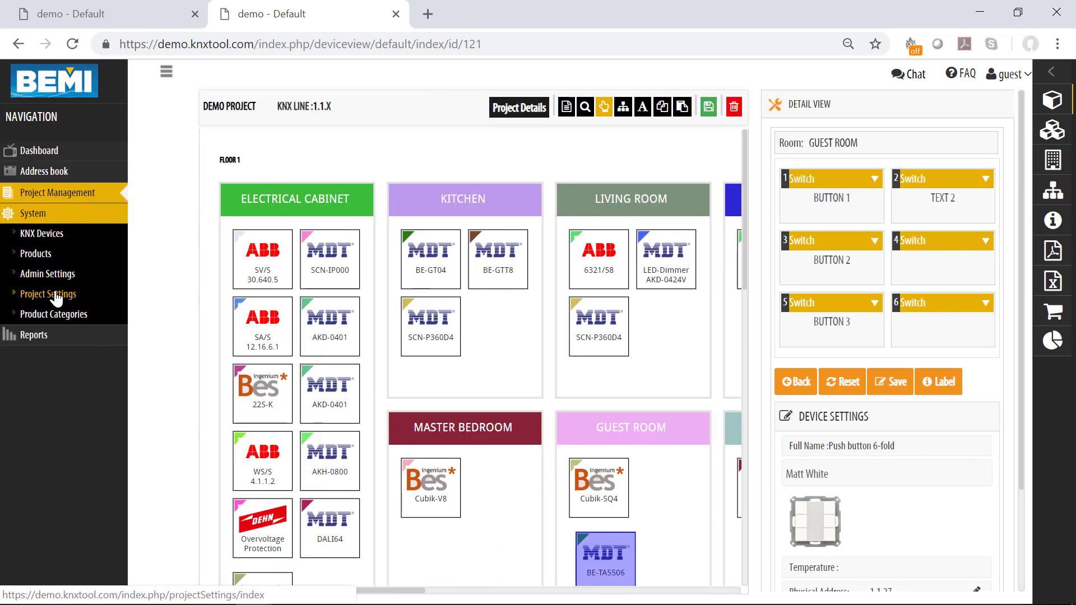
left_click(56, 296)
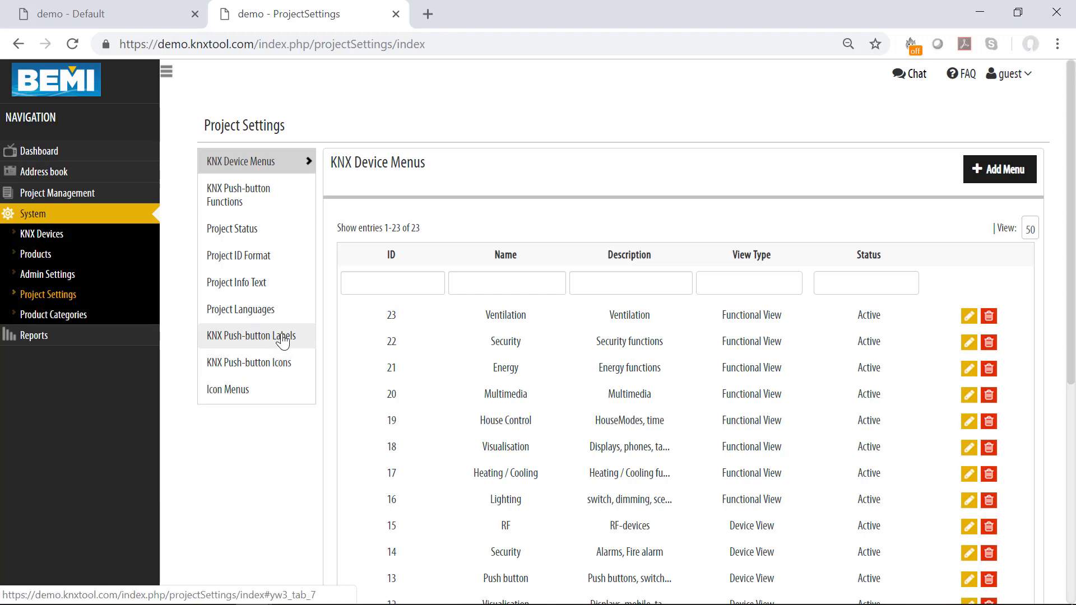
left_click(256, 390)
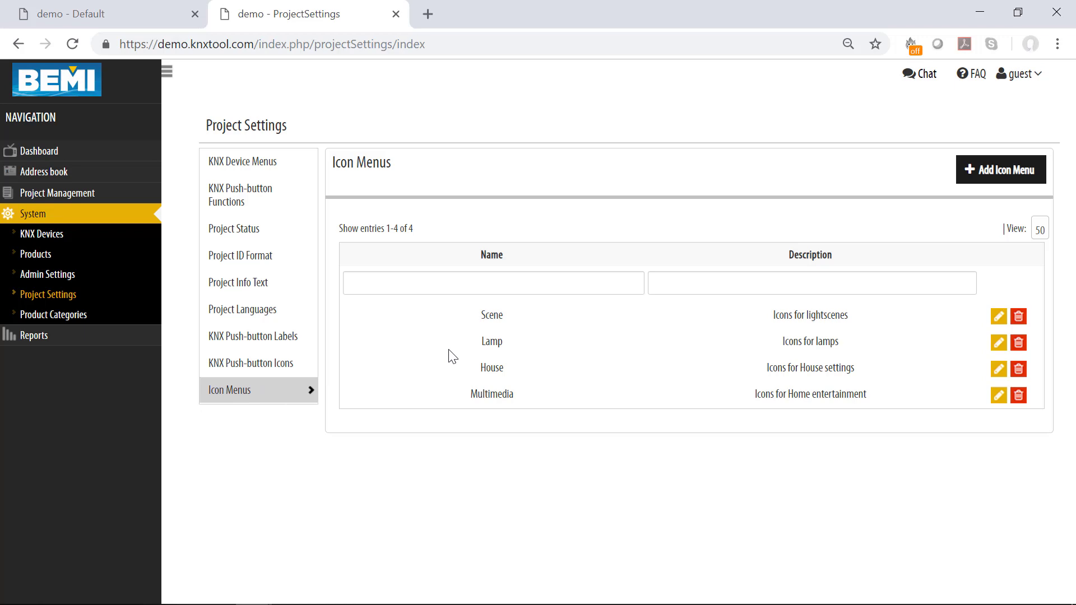
left_click(261, 365)
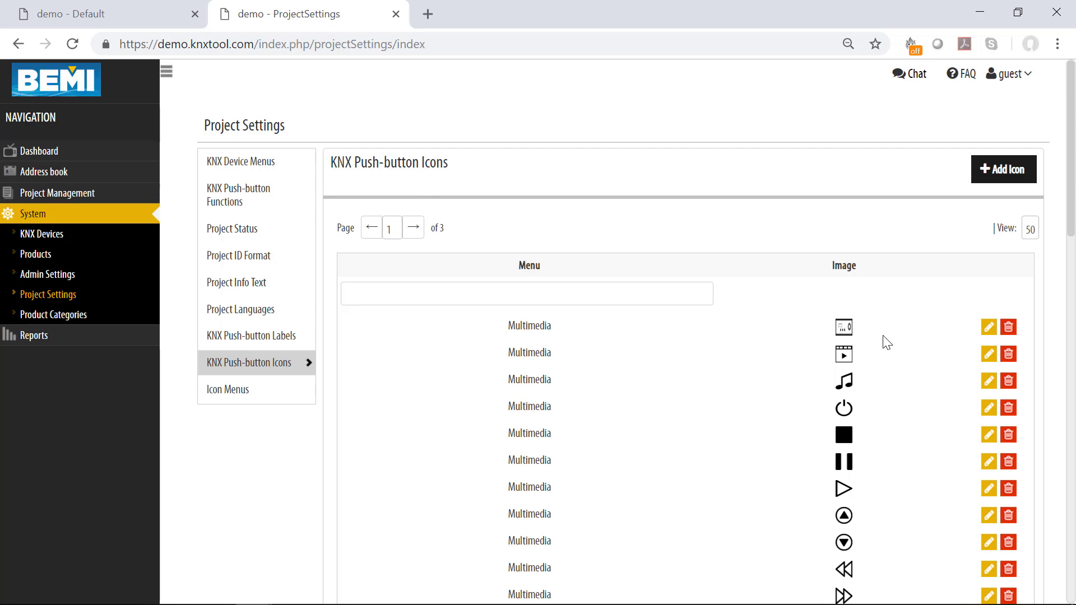
scroll(881, 385, "down", 4)
scroll(881, 385, "down", 1)
scroll(881, 385, "down", 2)
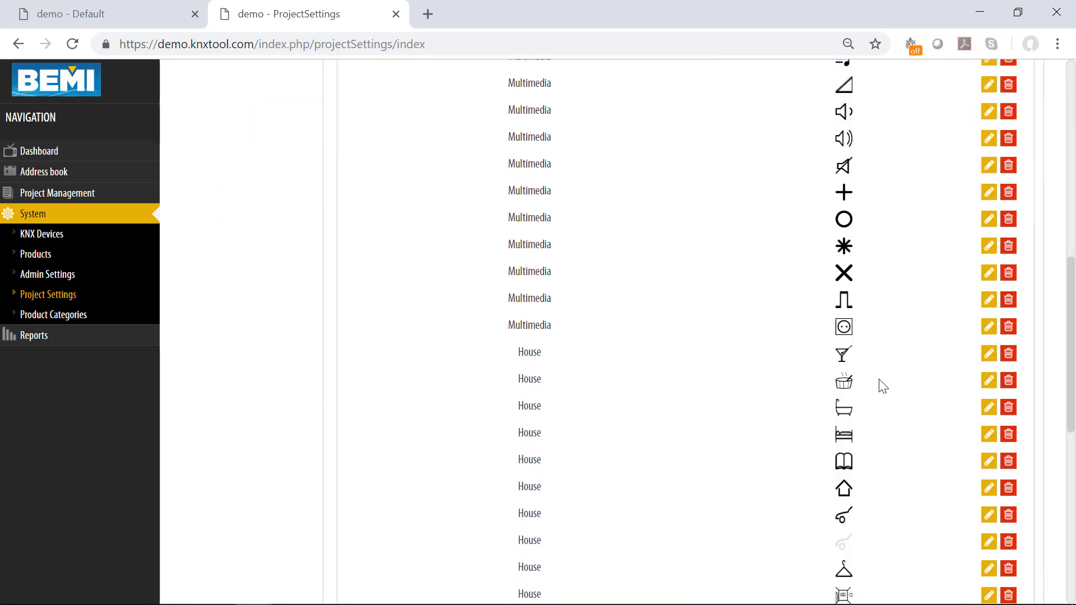
scroll(881, 385, "down", 1)
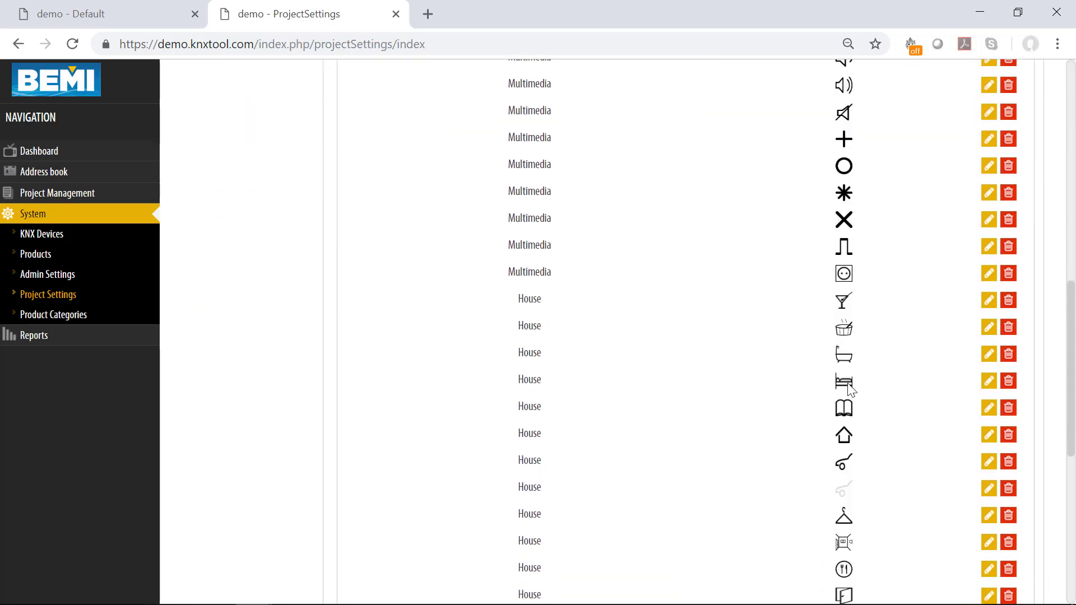
scroll(845, 395, "up", 6)
scroll(846, 395, "up", 2)
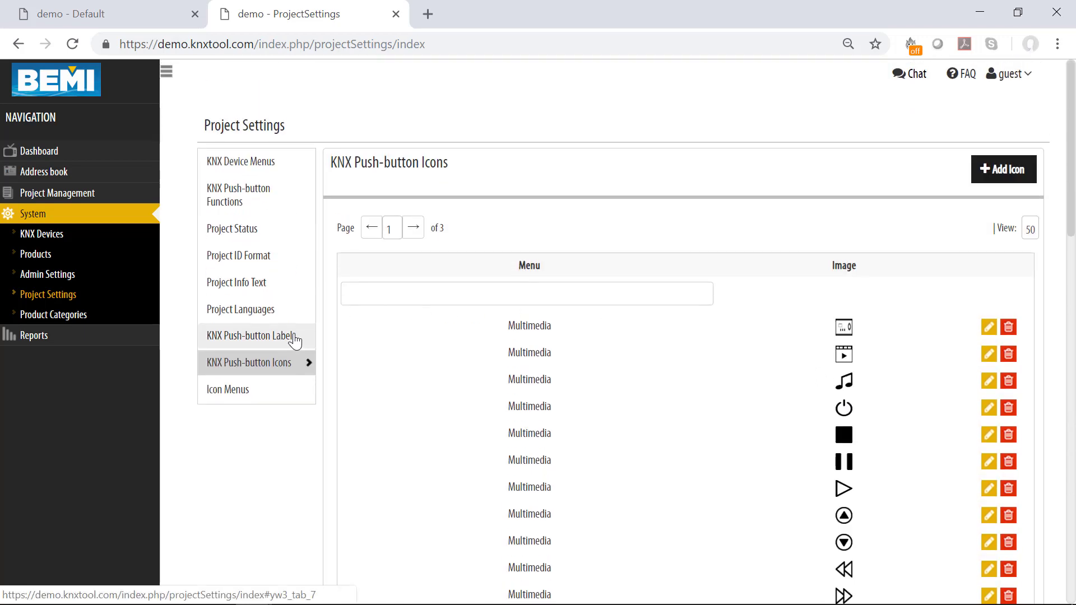
In KNX Push-button Labels, preview templates BE-TA5508-1, BE-TA5508-2, BE-TA5506-1, BE-TA5506-2 and BE-TA5508-5.
left_click(280, 345)
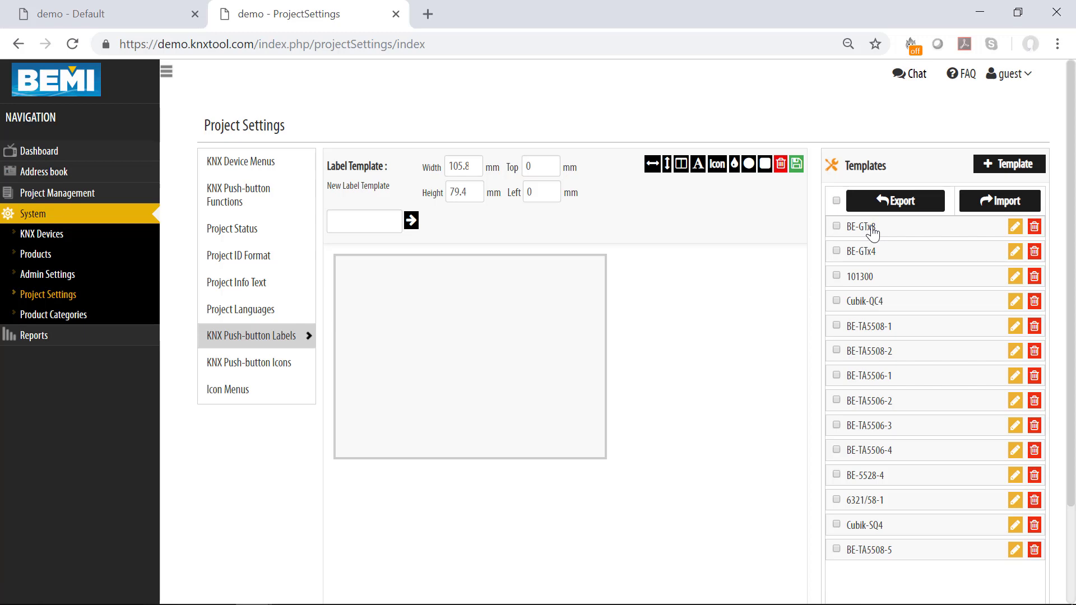
left_click(873, 327)
left_click(876, 356)
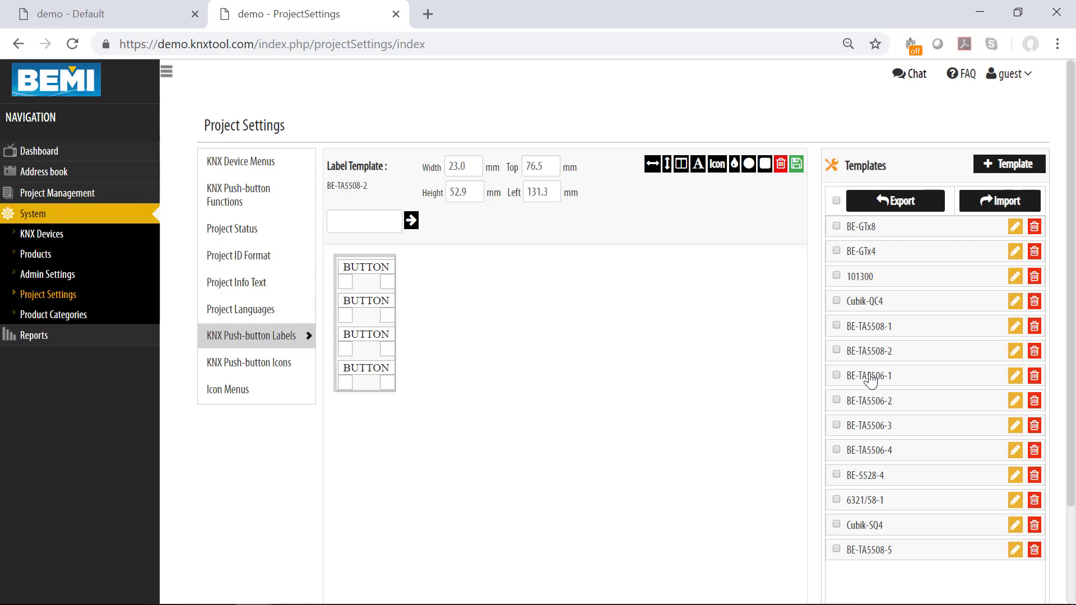
left_click(875, 376)
left_click(872, 405)
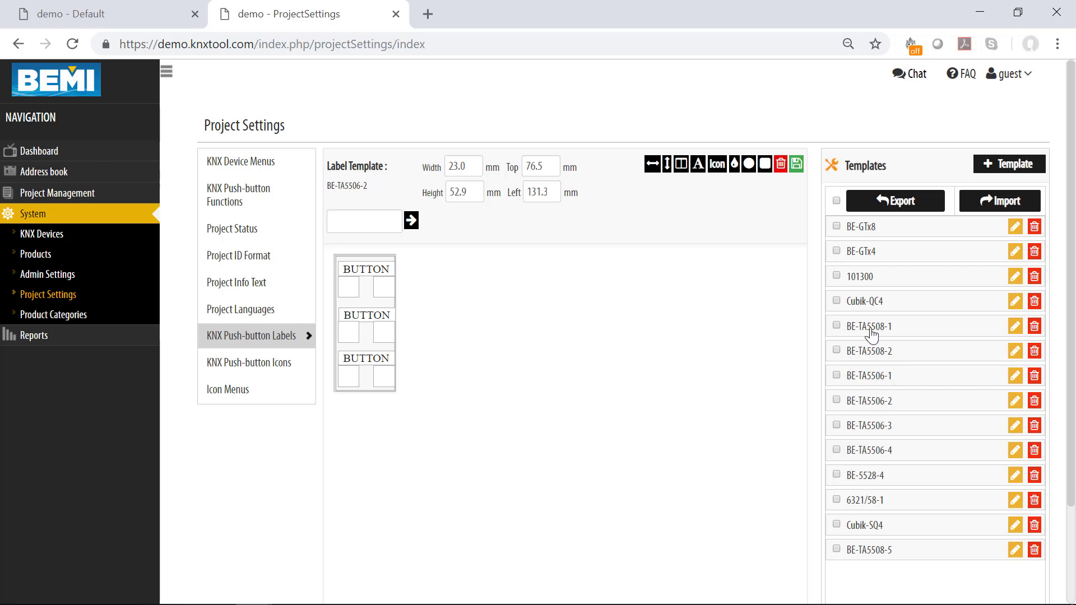
left_click(872, 332)
left_click(869, 353)
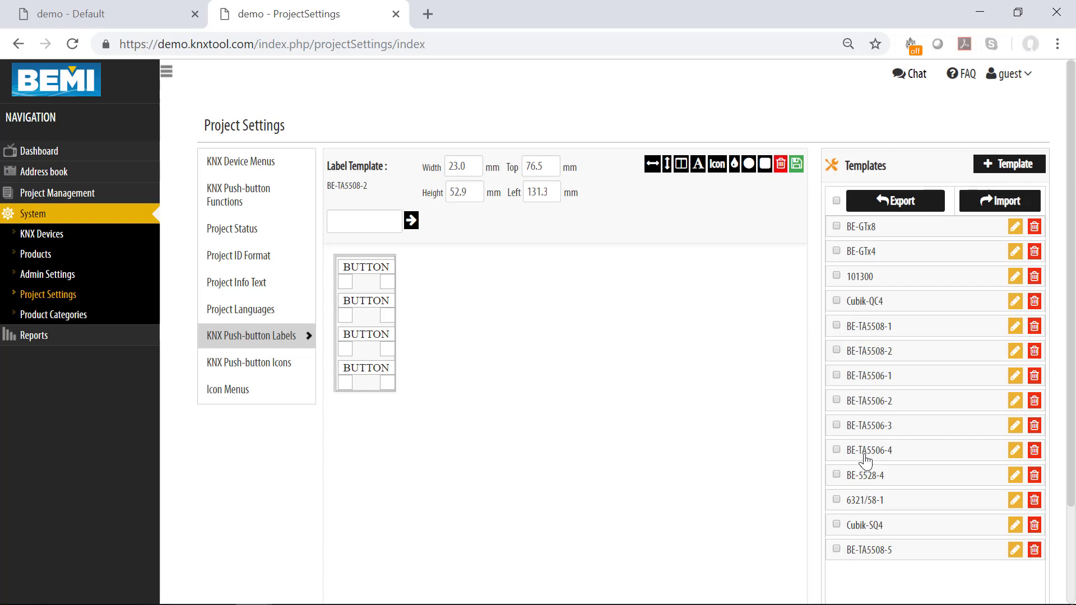
left_click(868, 560)
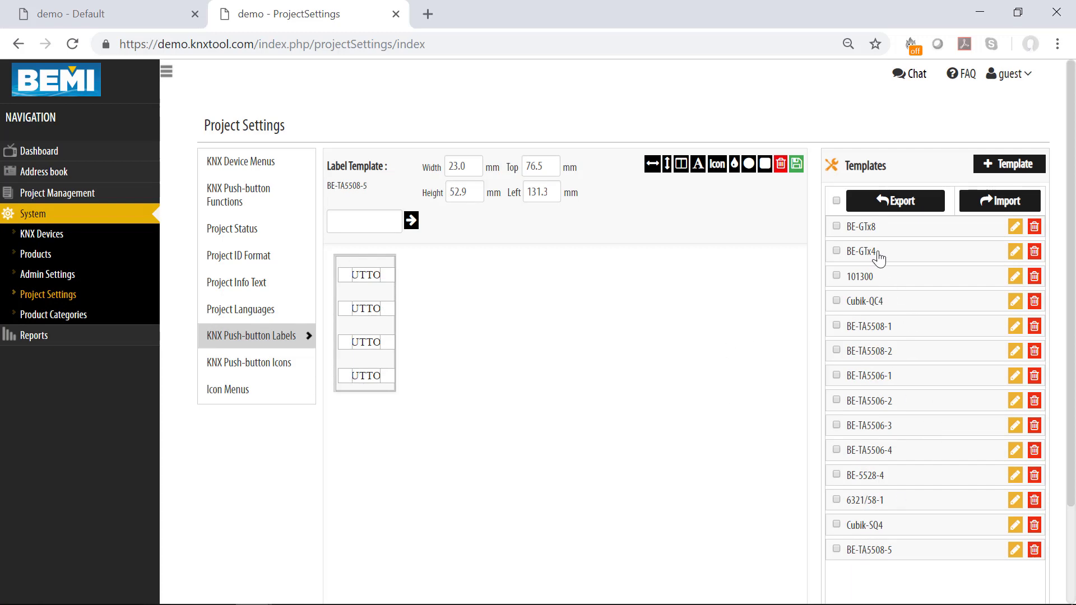
scroll(980, 145, "down", 1)
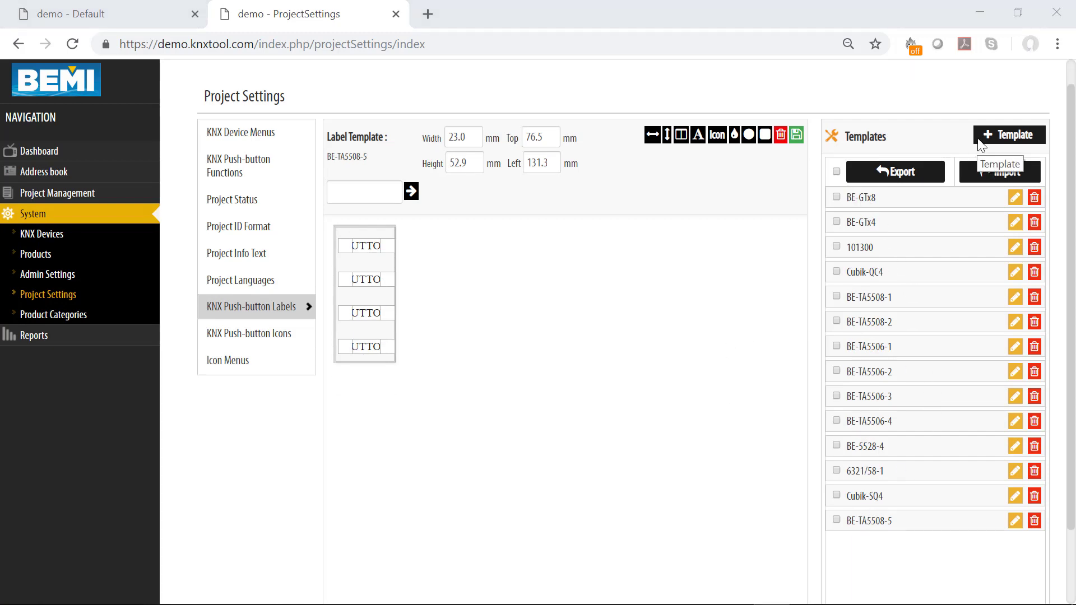
Create a new template, narrow it to a tall strip, and add a widened layout area at Top 0, Left 0.
left_click(978, 142)
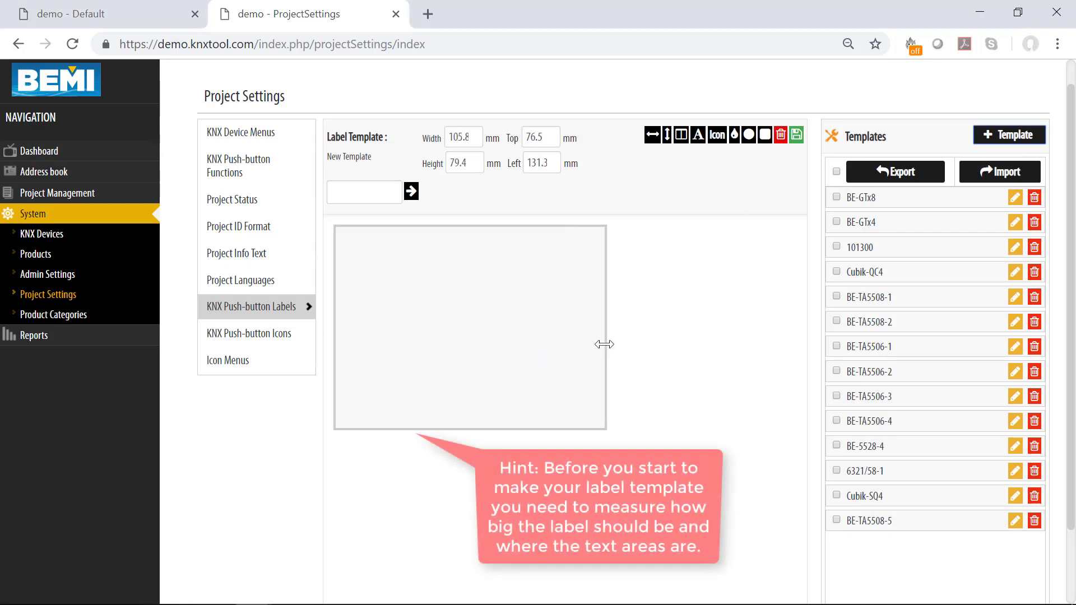
mouse_move(606, 347)
left_mouse_down()
mouse_move(409, 353)
mouse_move(431, 355)
left_mouse_up()
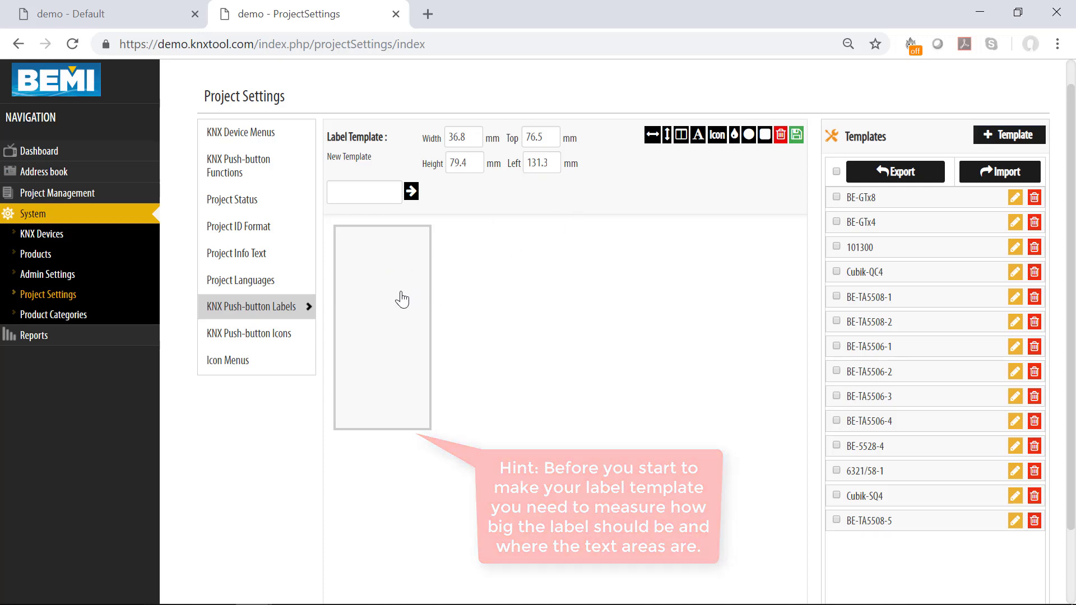
left_click(681, 136)
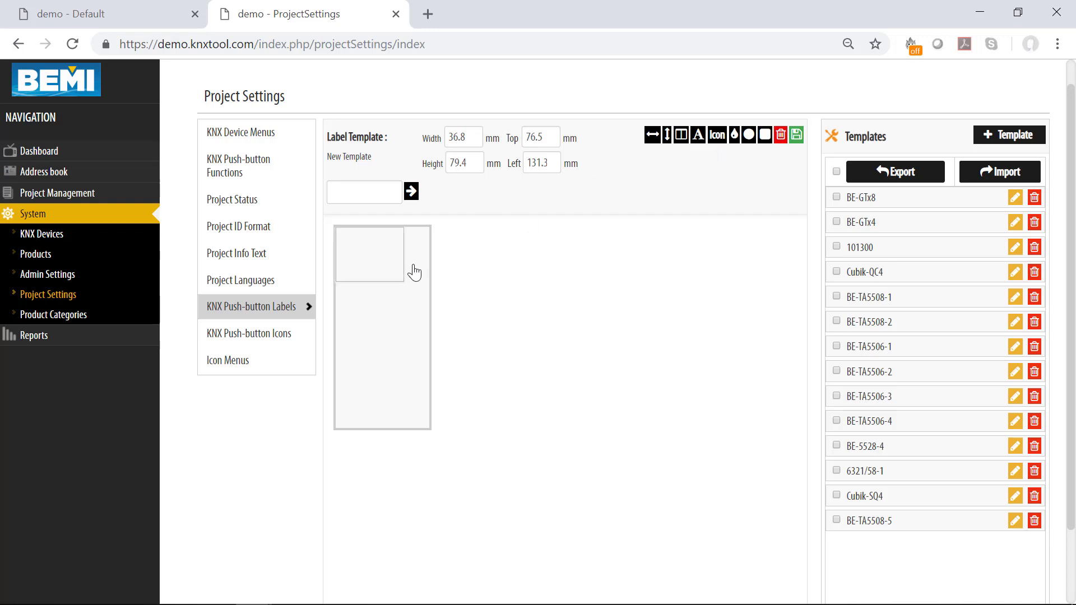
mouse_move(405, 258)
left_mouse_down()
mouse_move(427, 259)
mouse_move(373, 344)
mouse_move(373, 252)
left_mouse_up()
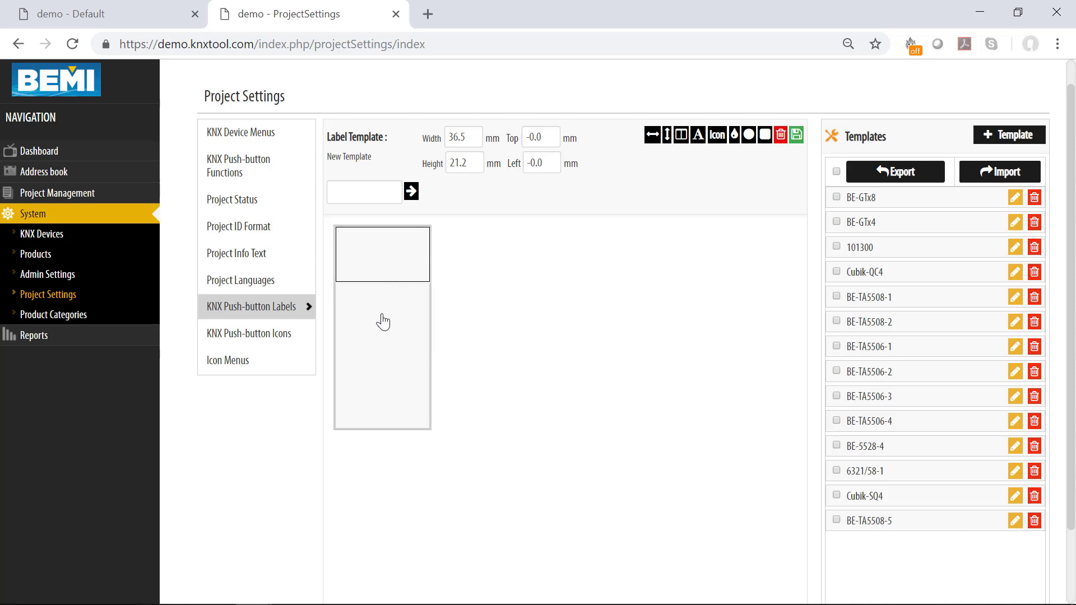
left_click(373, 256)
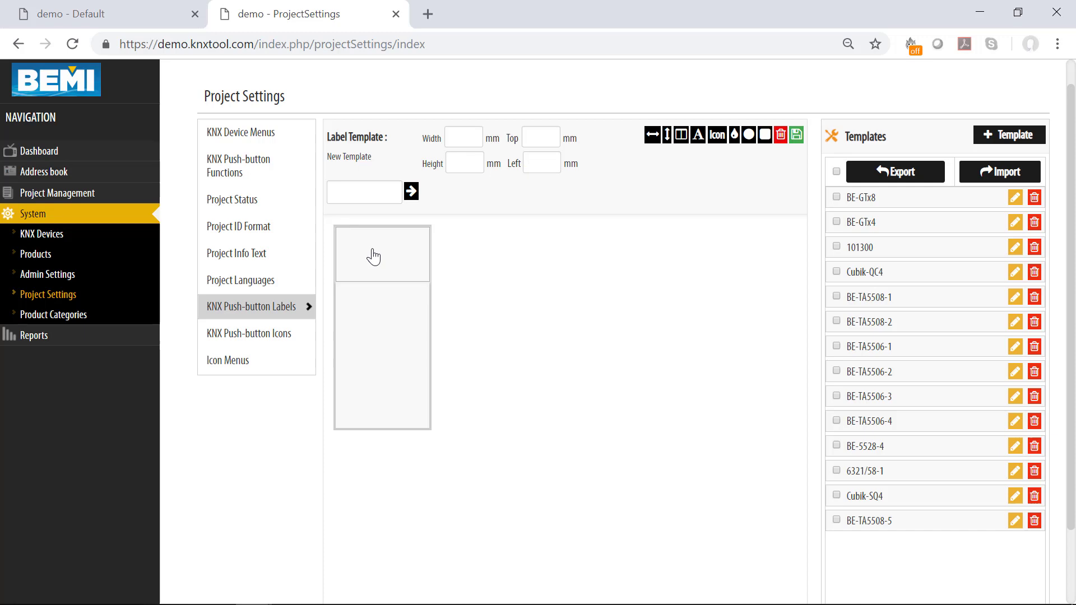
Add a BUTTON text element stretched across the top button area.
left_click(697, 135)
left_click_drag(371, 250, 425, 257)
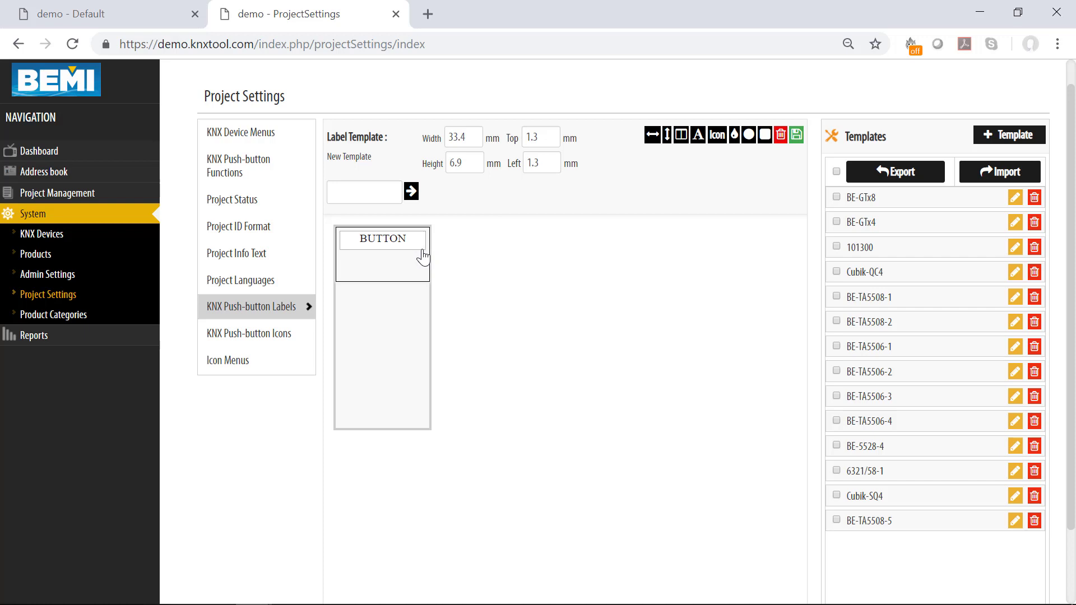
left_click(424, 256)
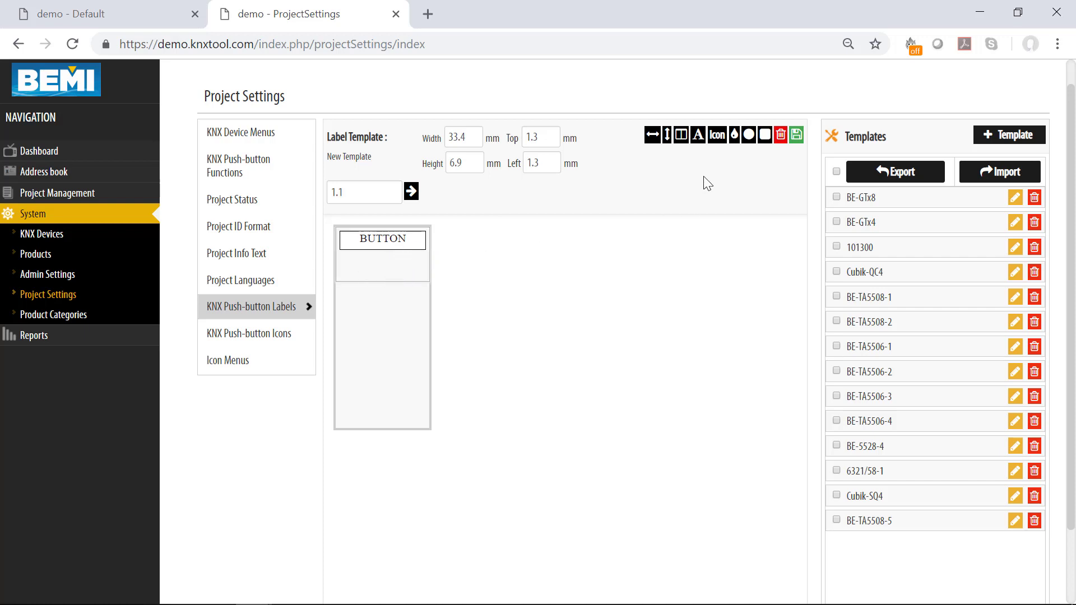
Place two icon boxes side by side below the BUTTON text.
left_click(401, 282)
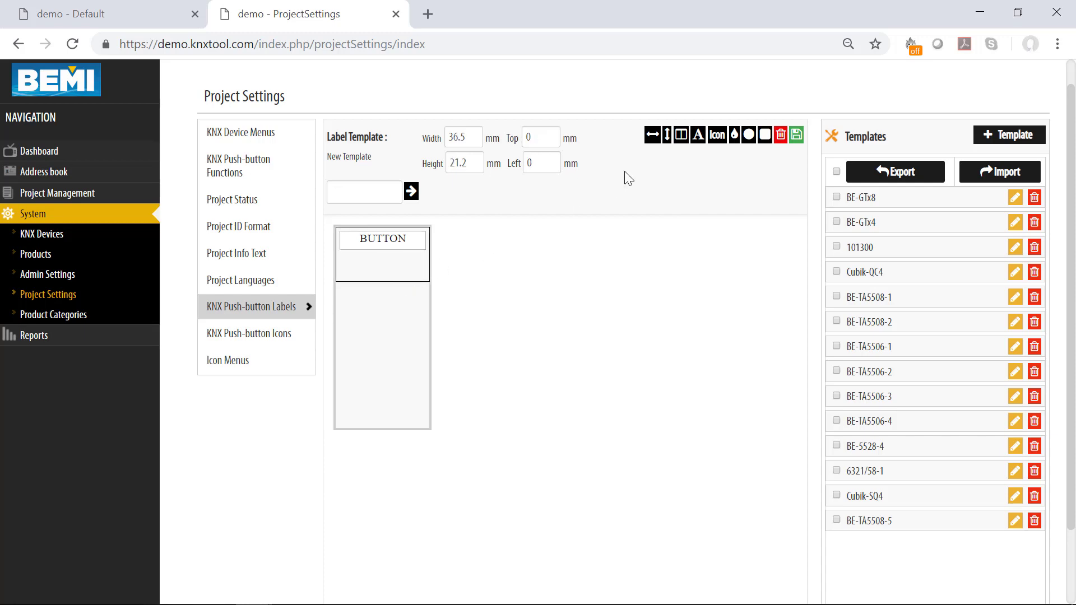
left_click(716, 137)
left_click_drag(359, 251, 355, 271)
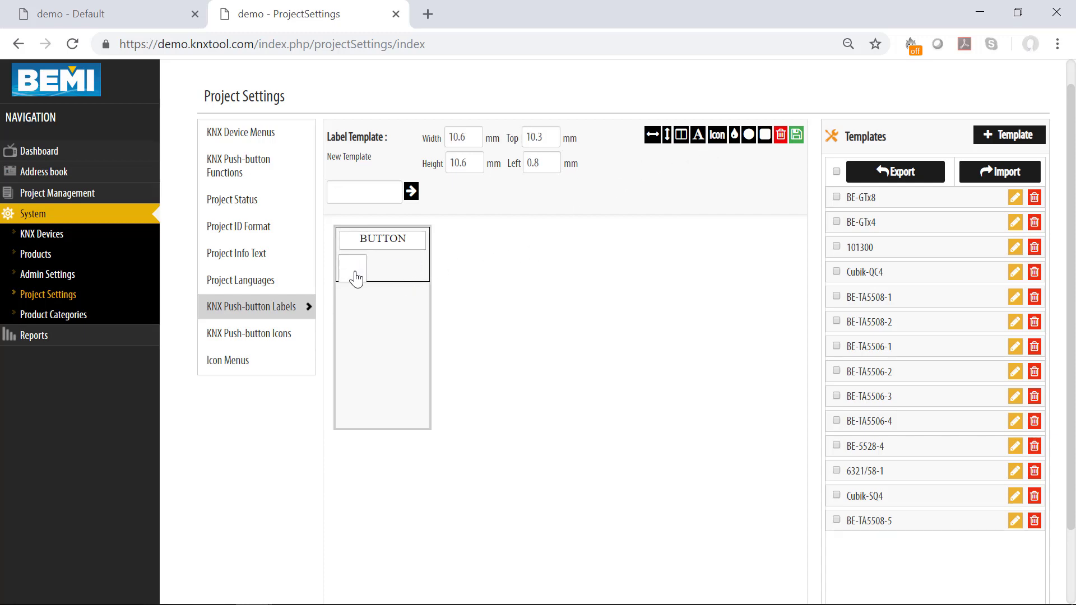
left_click(716, 136)
mouse_move(356, 247)
left_mouse_down()
mouse_move(415, 268)
mouse_move(355, 271)
left_mouse_up()
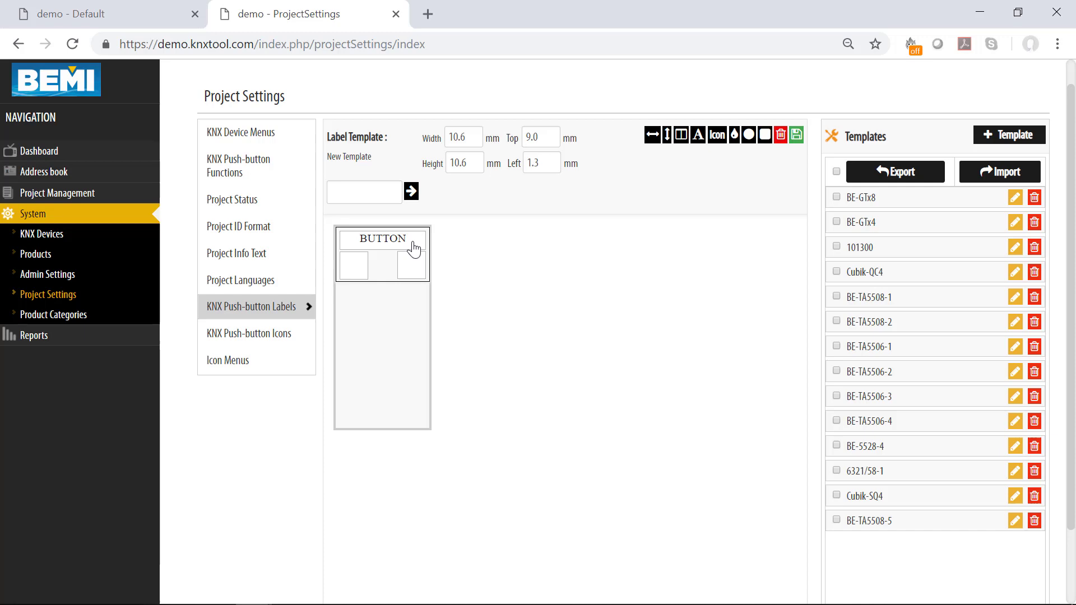
Check the sizes and positions of the BUTTON text and left icon, then select number 1.1.
left_click(413, 244)
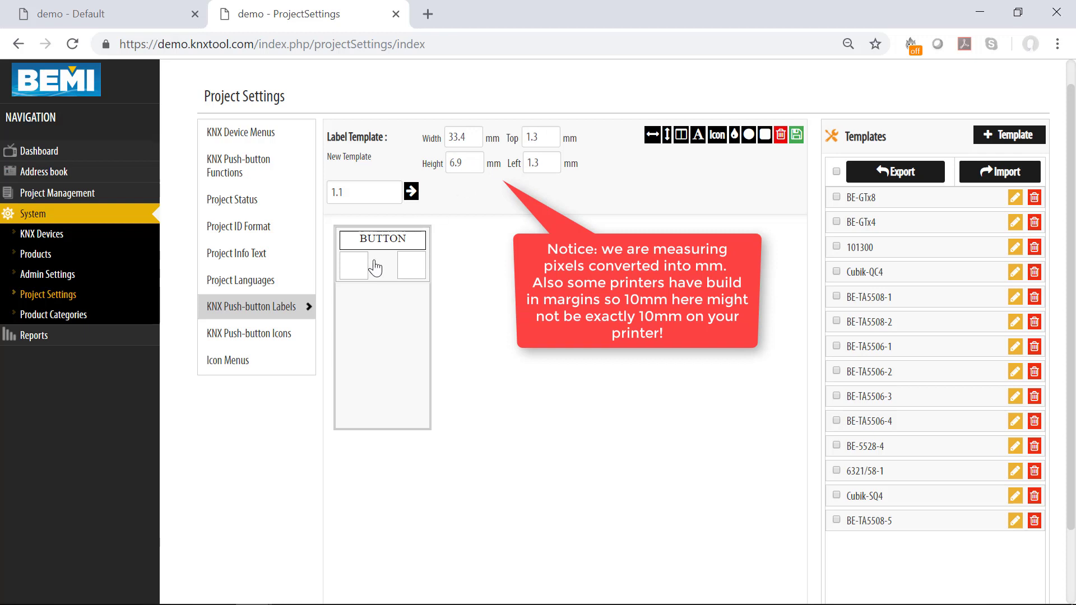
left_click(356, 269)
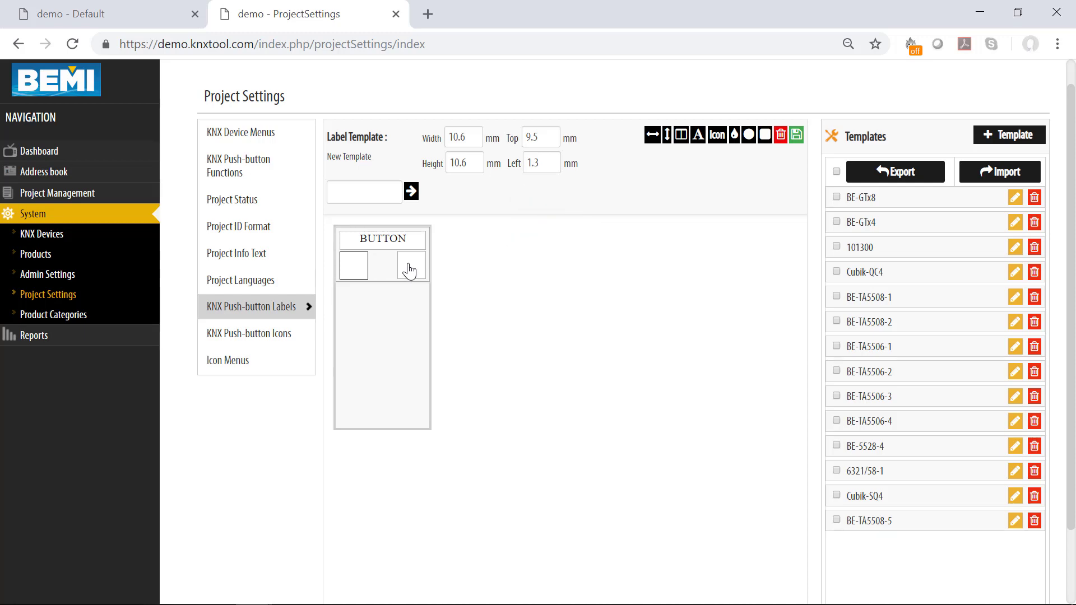
left_click(407, 245)
type("1.1")
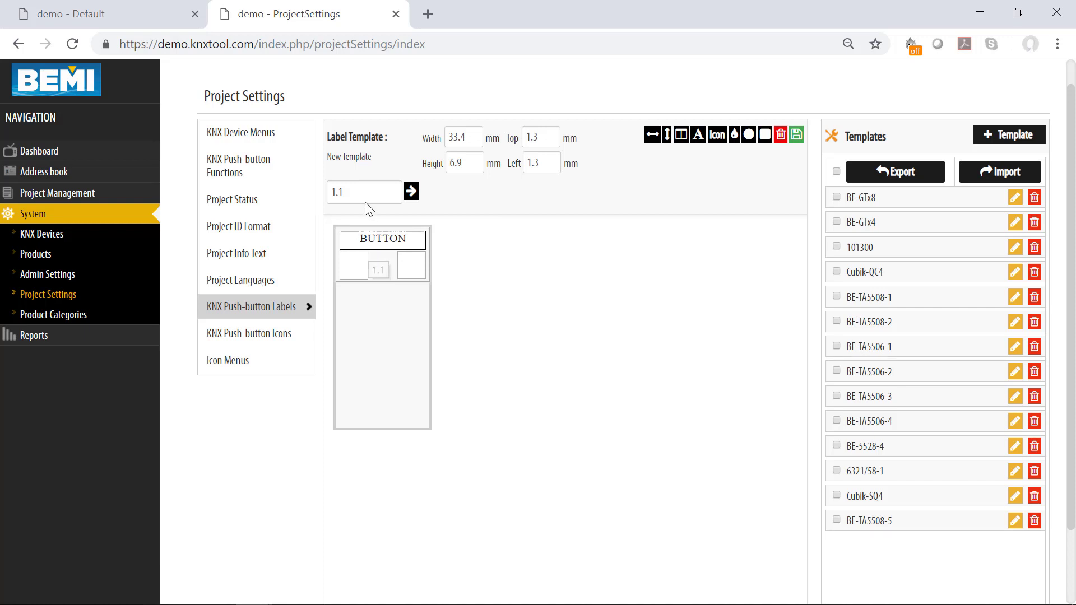
left_click_drag(362, 194, 326, 201)
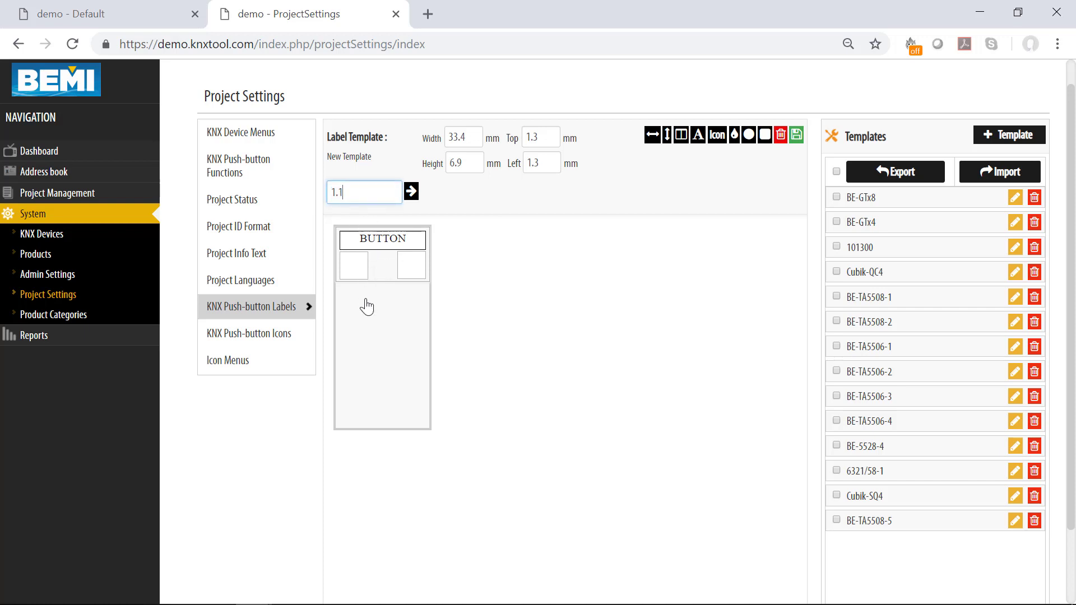
Confirm number 1.1, then place a full-width second rectangle below the first area.
left_click(380, 326)
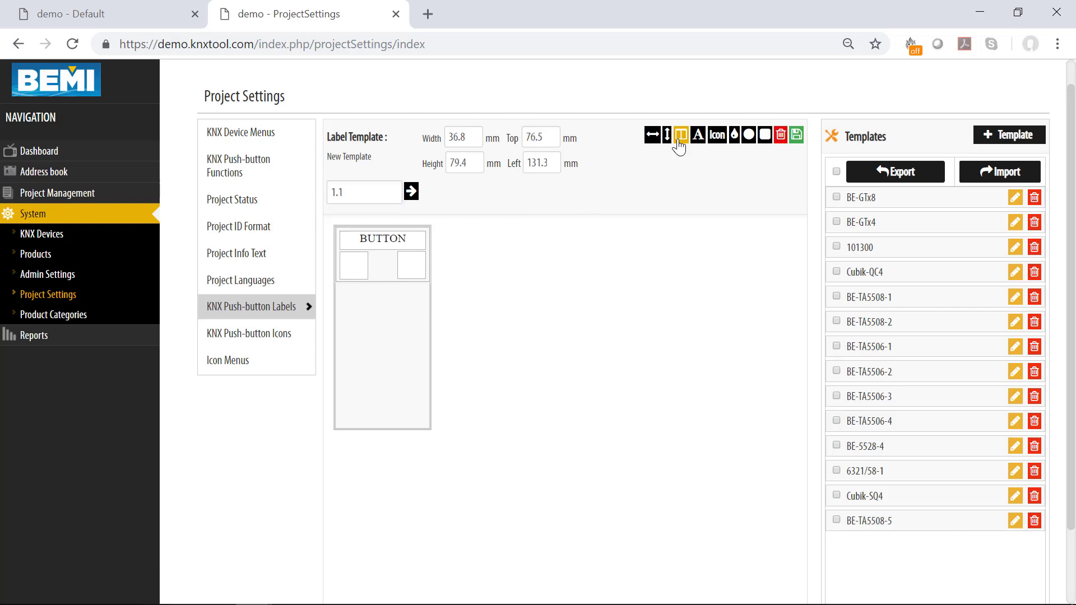
left_click_drag(388, 271, 388, 327)
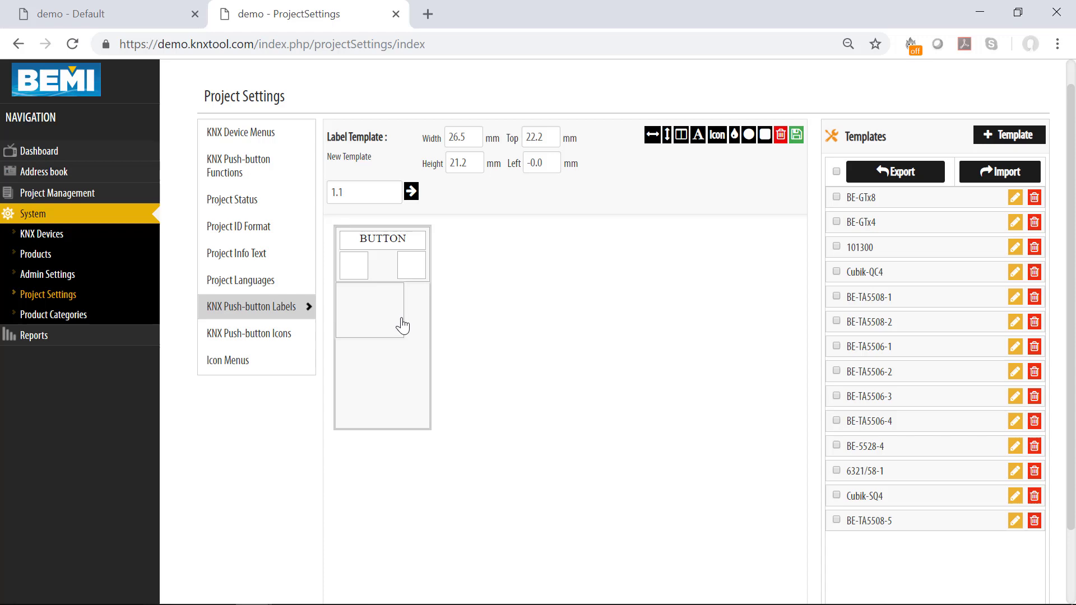
left_click(401, 324)
mouse_move(404, 320)
left_mouse_down()
mouse_move(433, 321)
mouse_move(397, 327)
left_mouse_up()
Add a BUTTON text field inside the second rectangle, widened to its edge.
left_click(404, 303)
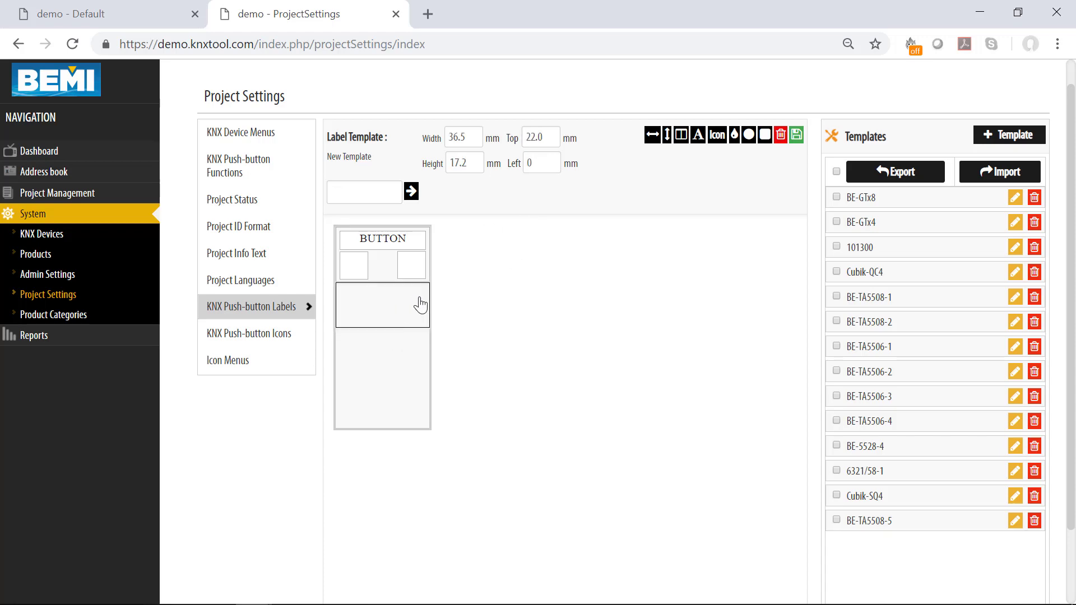
left_click(698, 135)
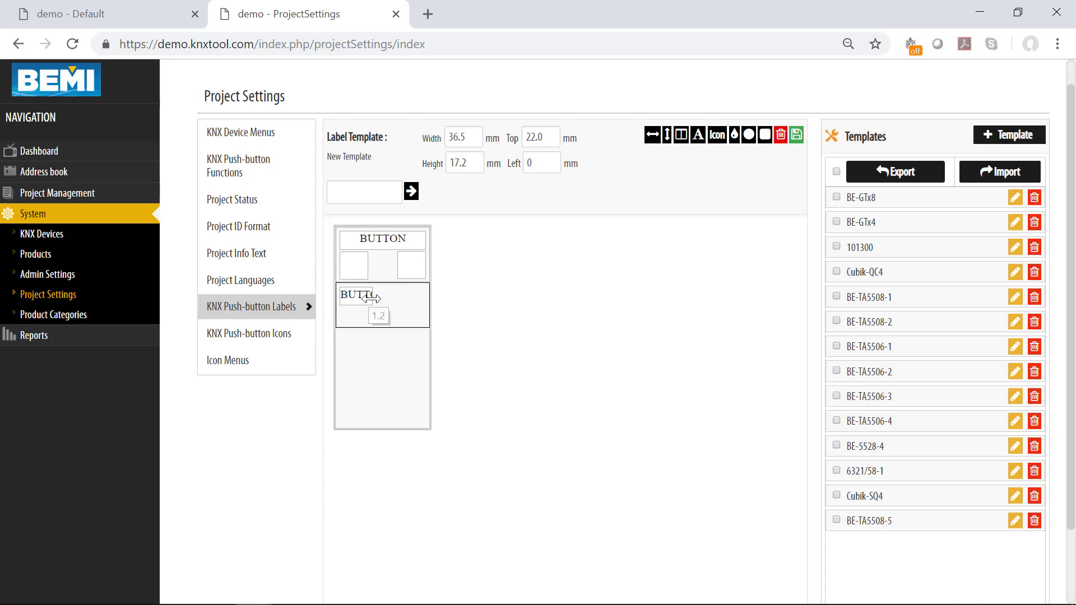
left_click_drag(373, 303, 423, 306)
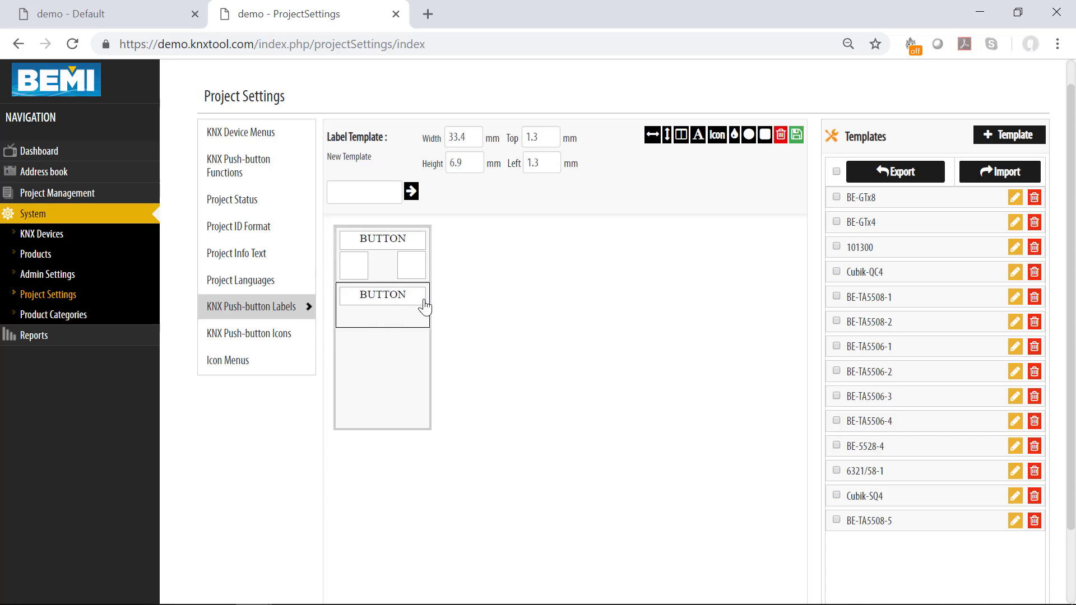
left_click_drag(423, 306, 424, 306)
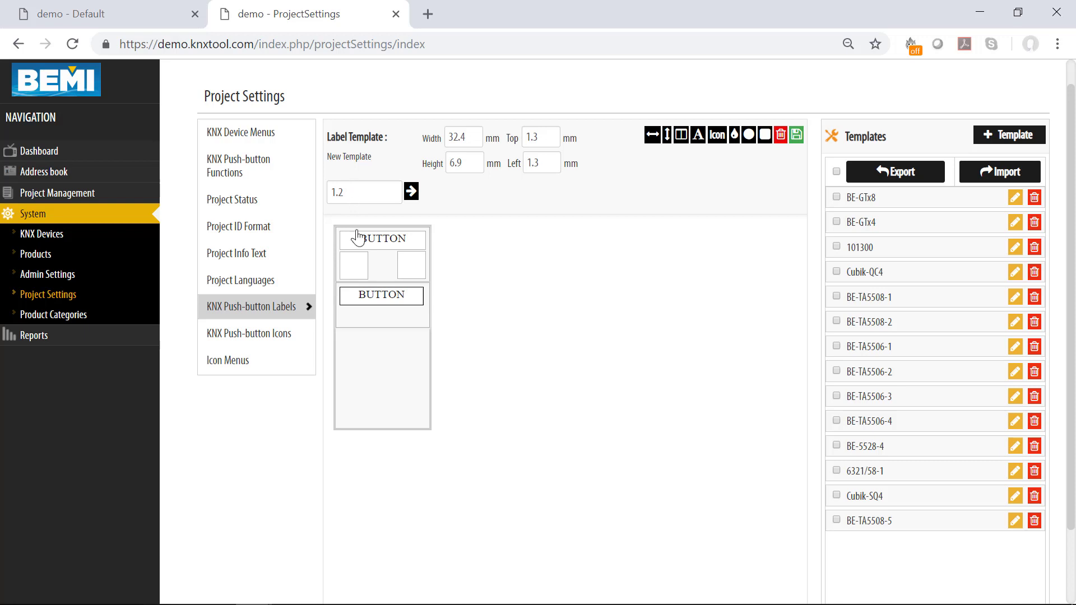
Compare the top and bottom BUTTON text numbers, then switch to the 'demo - Default' device view.
left_click(367, 246)
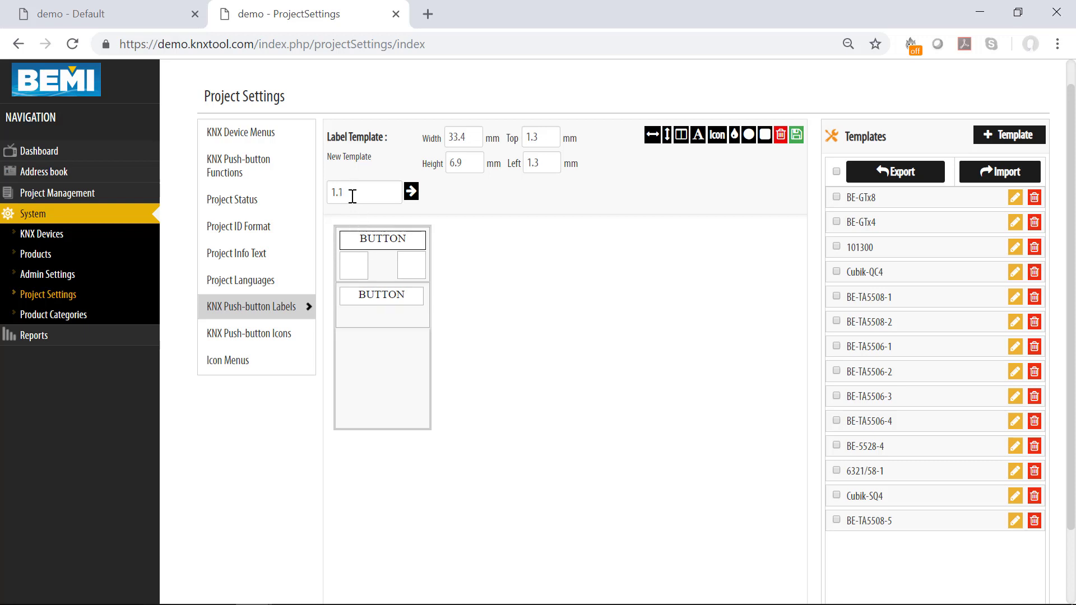
left_click(378, 301)
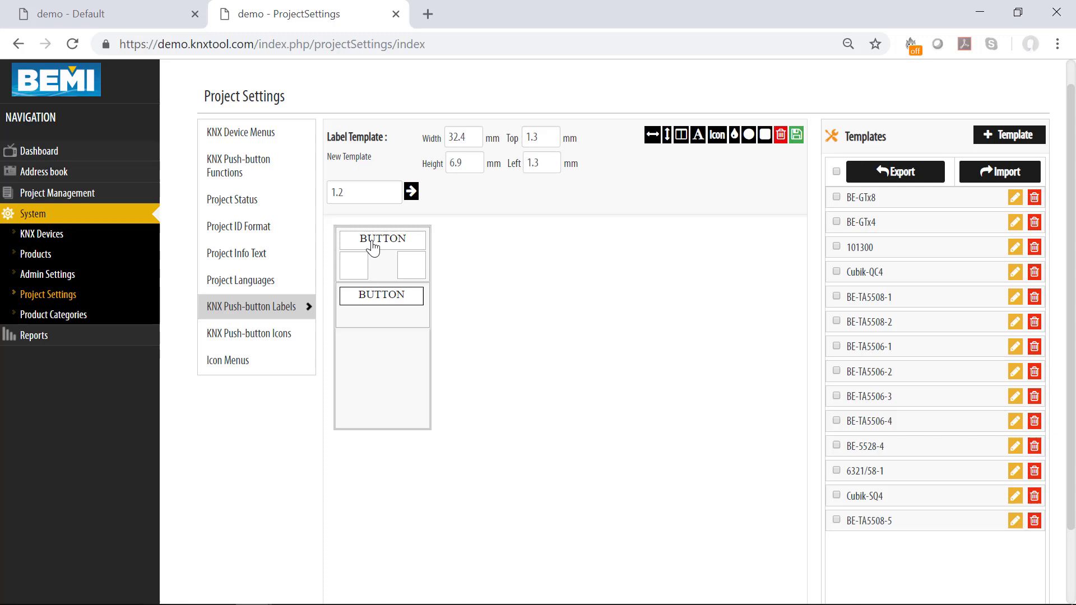
left_click(394, 246)
left_click(123, 13)
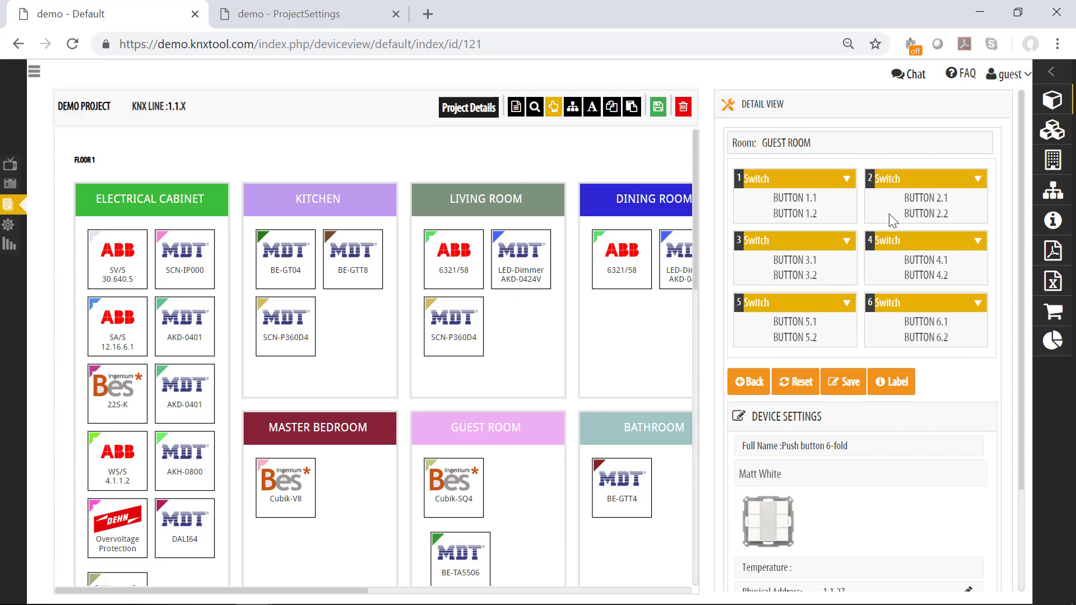
Review the device's BUTTON name fields (1.1, 2.1, 3.1, 4.2, 6.2) in Detail View.
left_click(915, 337)
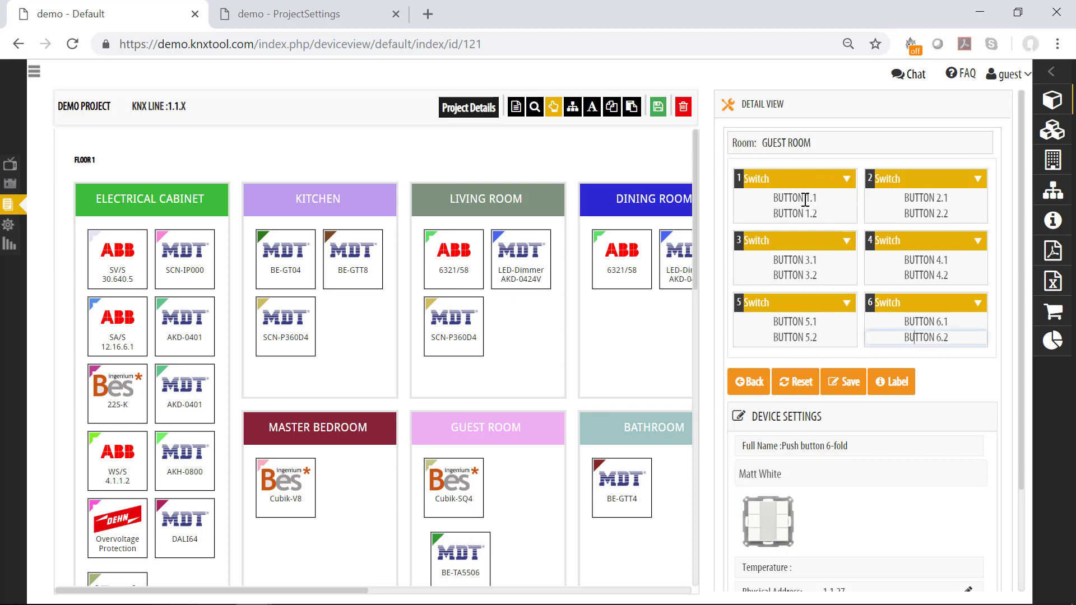
left_click_drag(771, 198, 834, 198)
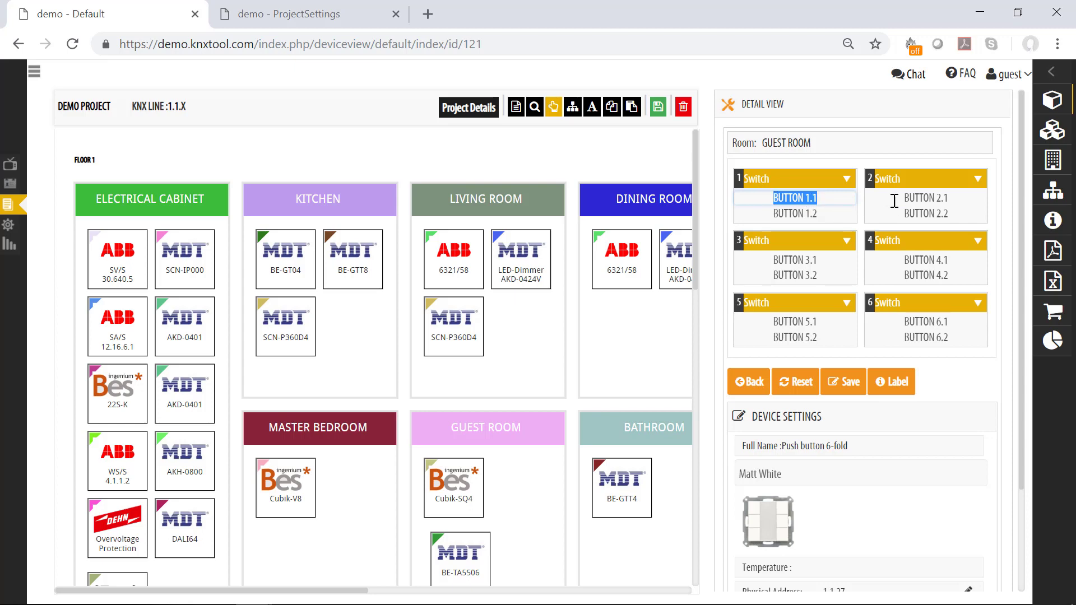
left_click_drag(894, 200, 968, 200)
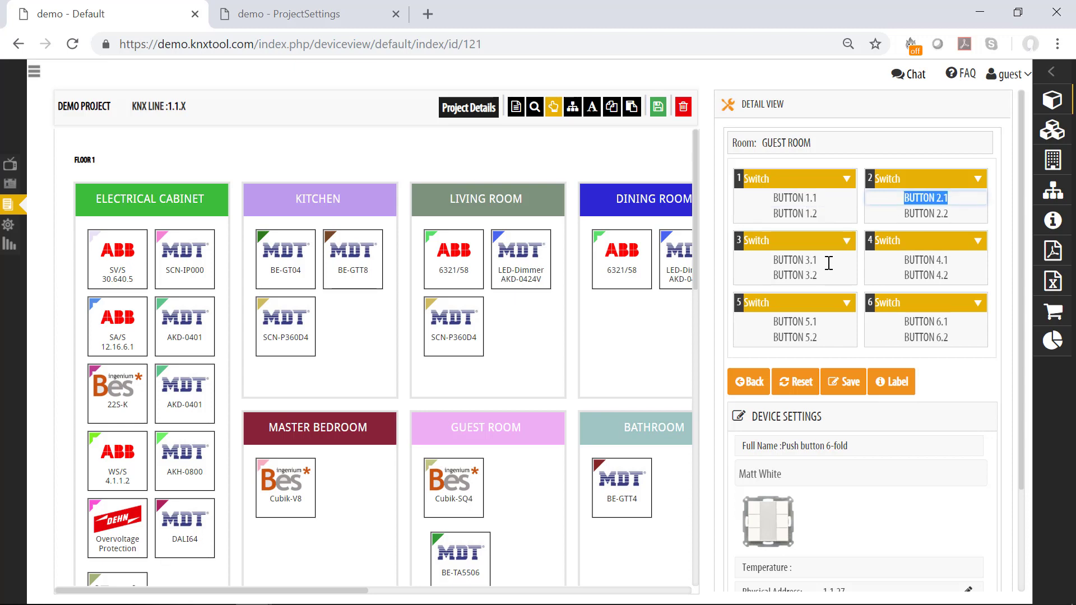
left_click_drag(828, 264, 752, 262)
left_click(844, 201)
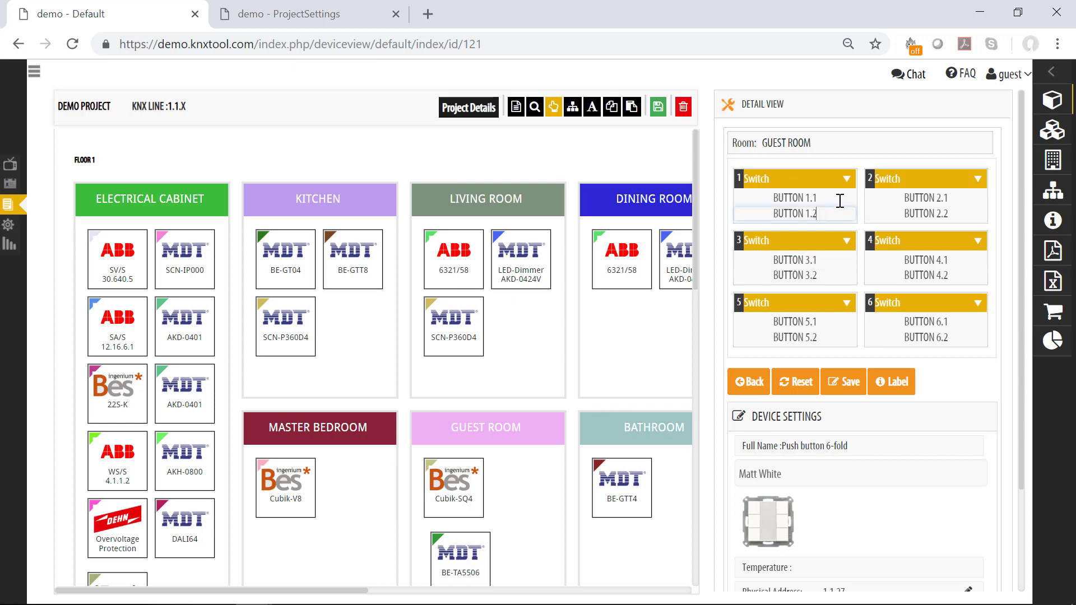
left_click(896, 202)
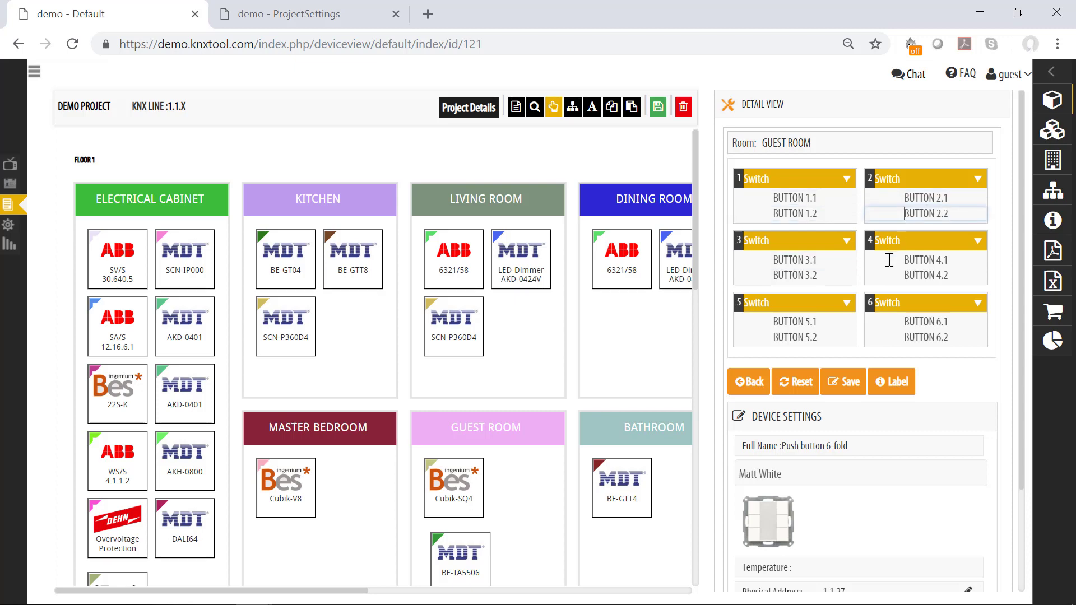
left_click(889, 274)
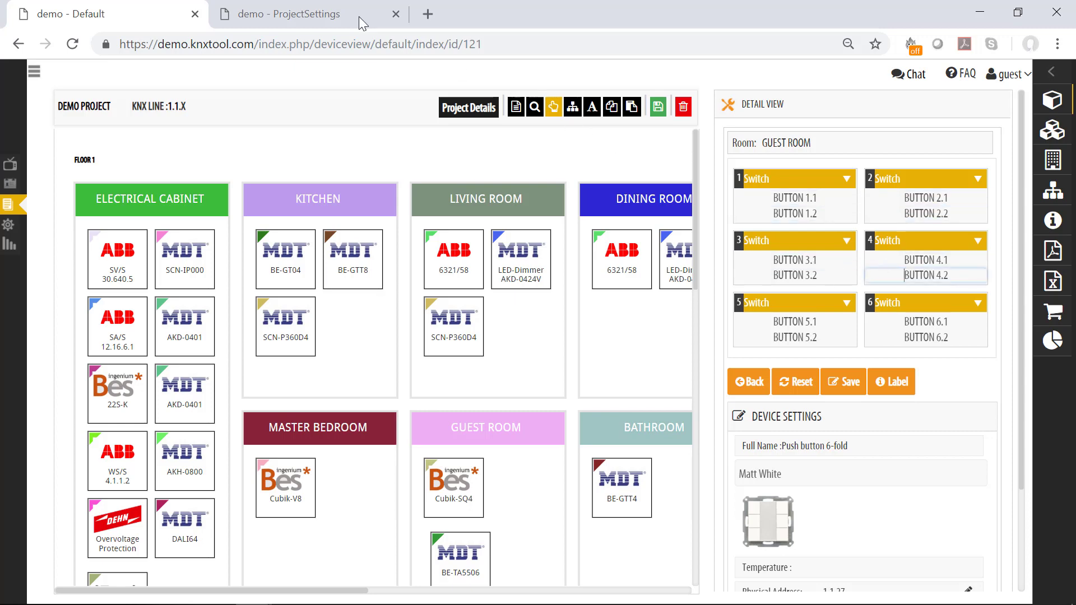
Back in ProjectSettings, change the second BUTTON field's number from 1.2 to 3.1 and save the template.
left_click(333, 17)
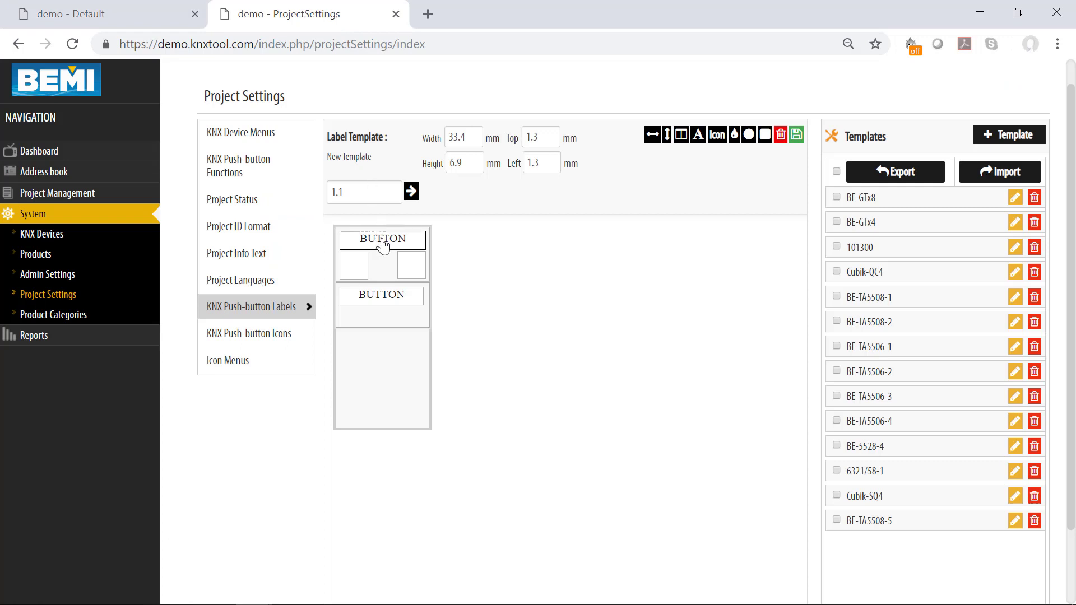
left_click(380, 297)
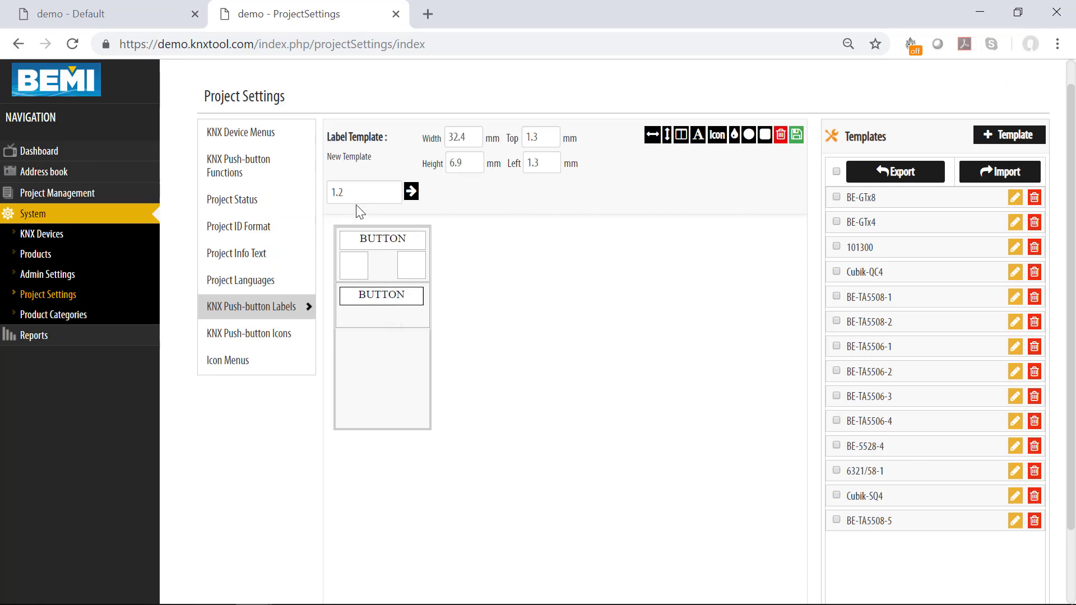
left_click_drag(363, 193, 308, 193)
type("3.1")
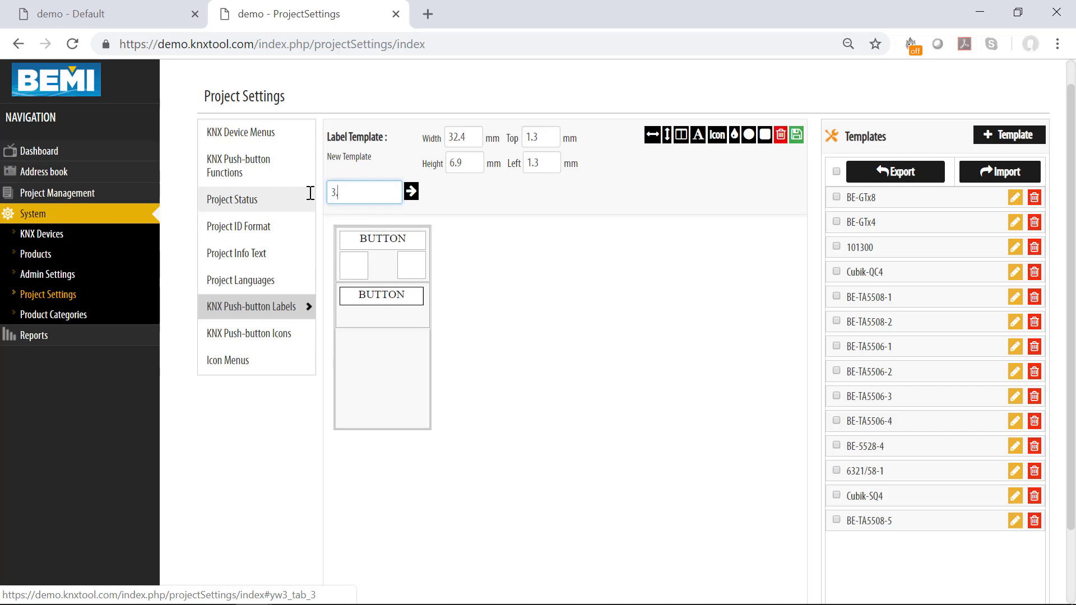
left_click(412, 195)
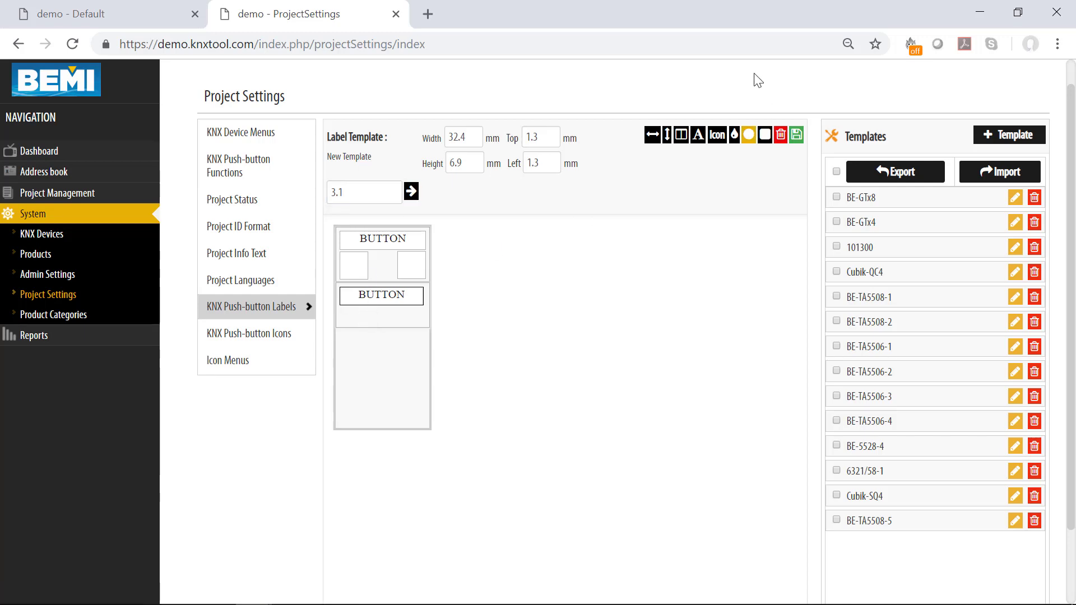
left_click(796, 139)
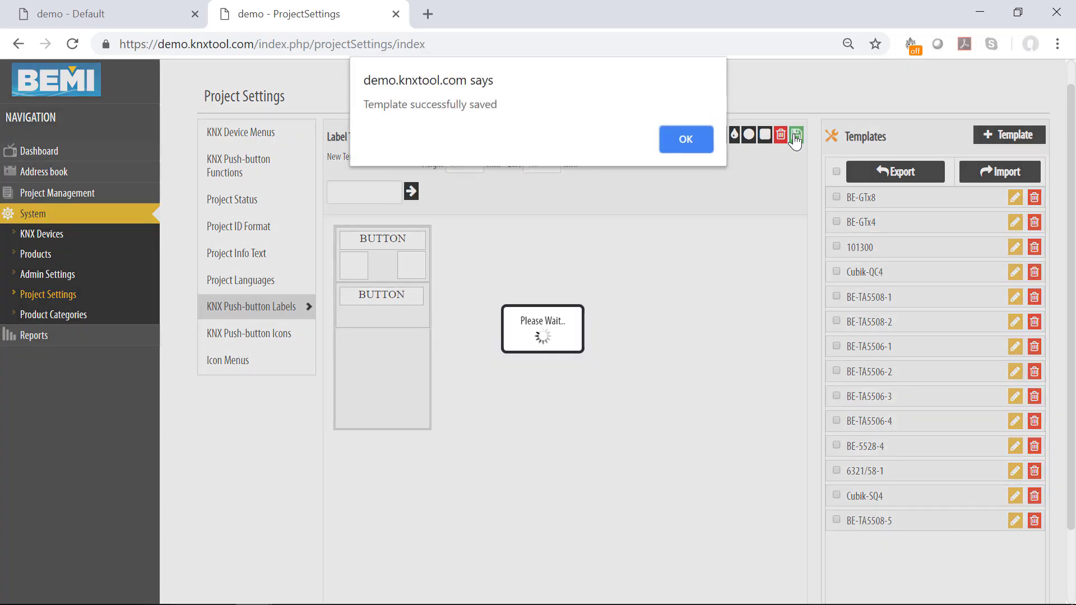
Dismiss the save alert and rename 'New Template' to 'BE-TA55xx'.
left_click(678, 140)
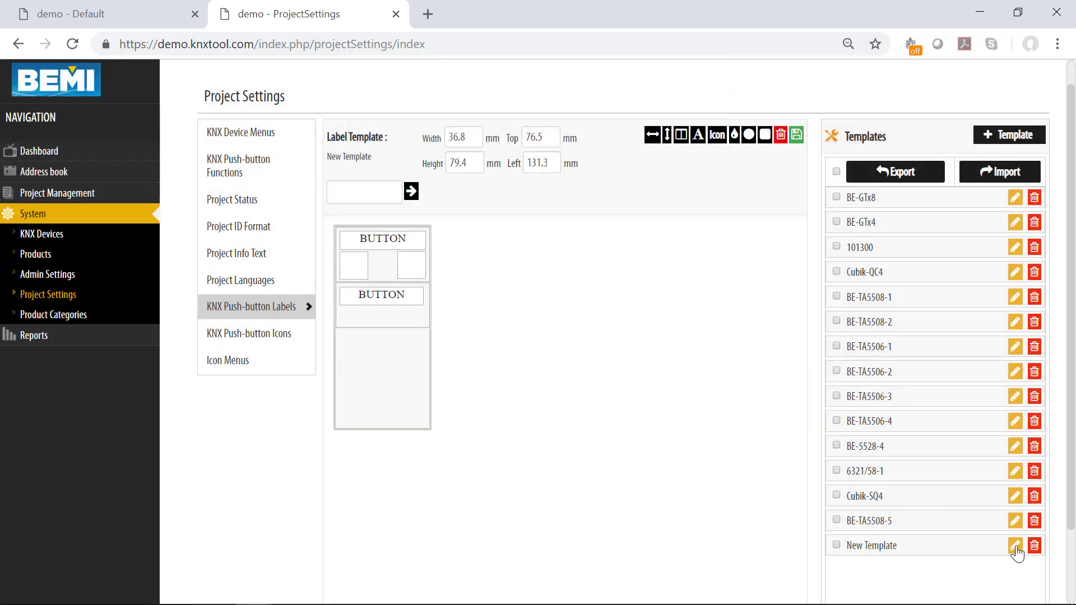
left_click_drag(915, 475, 827, 482)
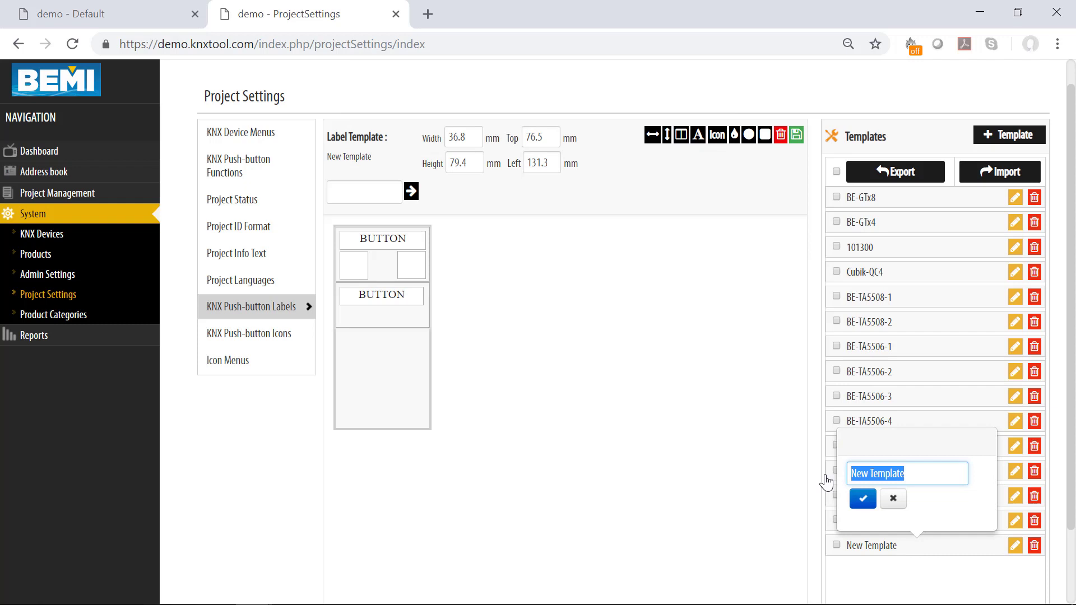
type("BE-TA5")
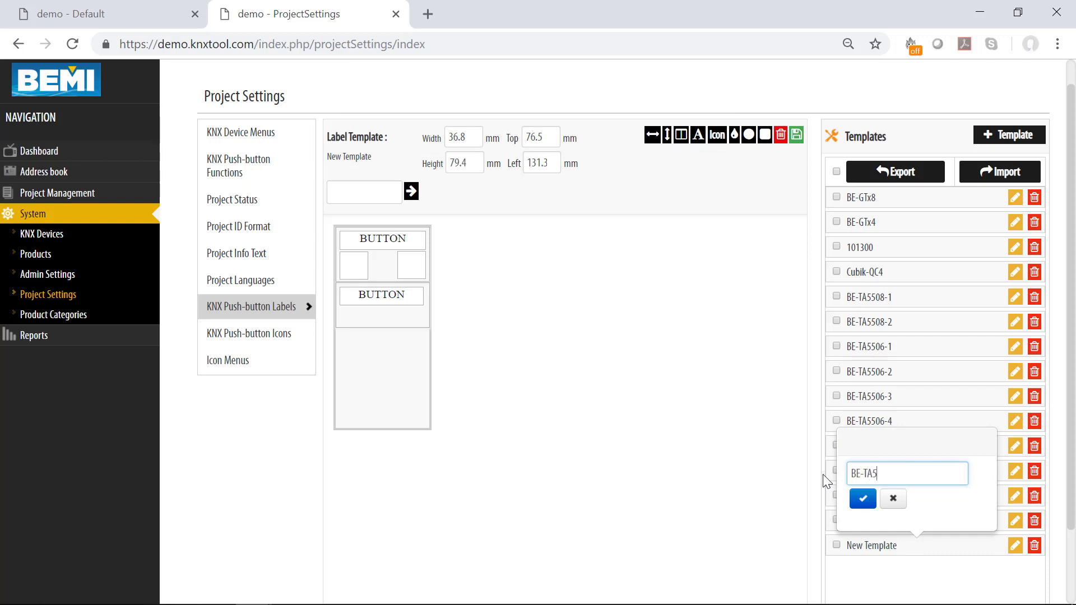
type("xx")
left_click(863, 498)
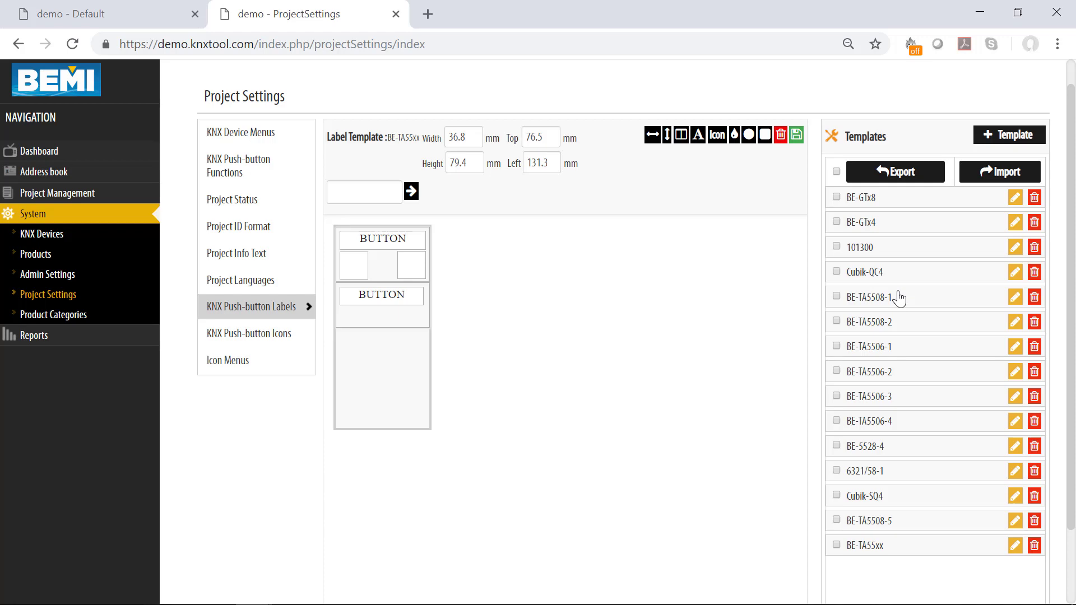
In KNX Devices, filter Display Name by 'ta55' and open BE-TA5508 for editing.
left_click(45, 240)
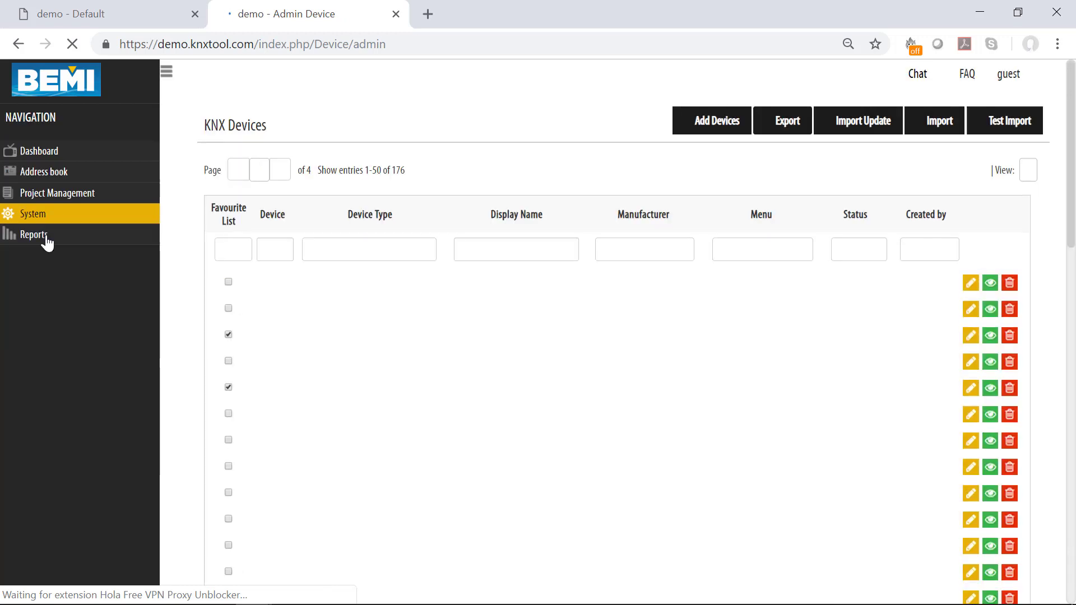
left_click(485, 249)
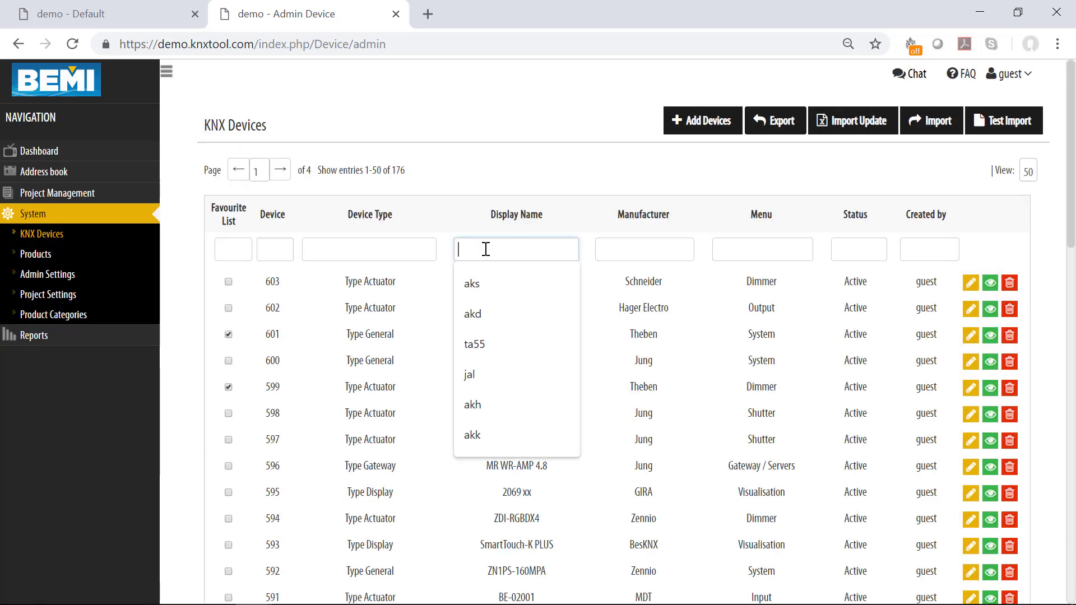
type("ts")
key("BackSpace")
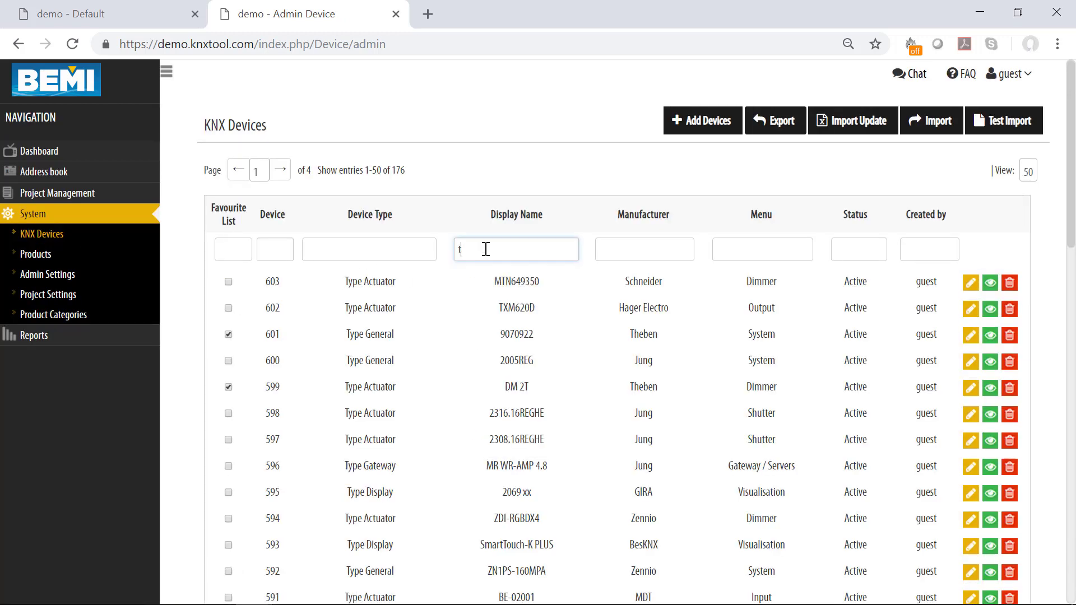
type("a55")
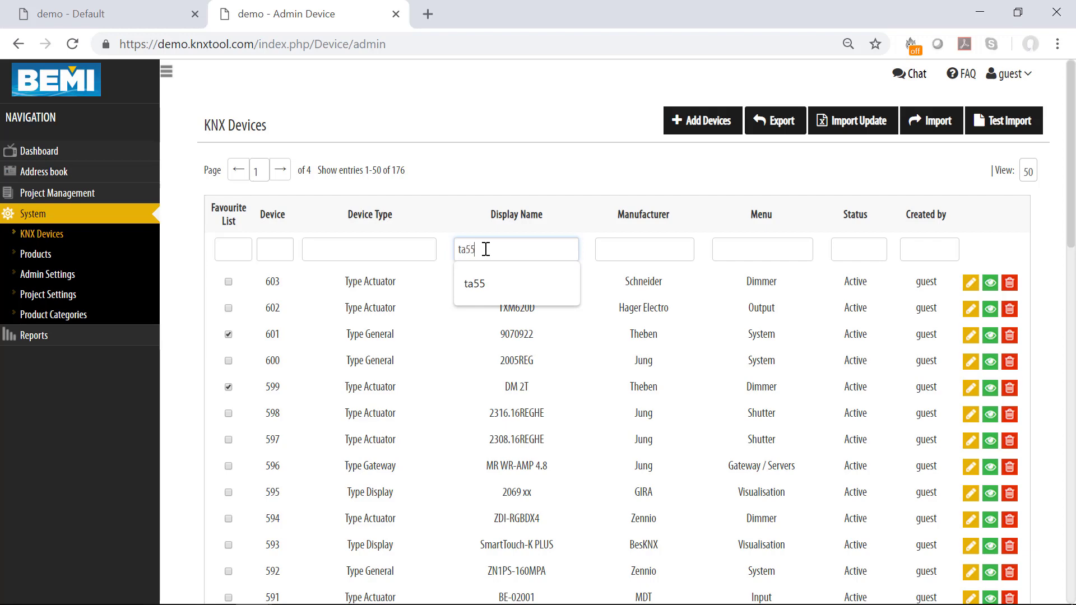
key("Return")
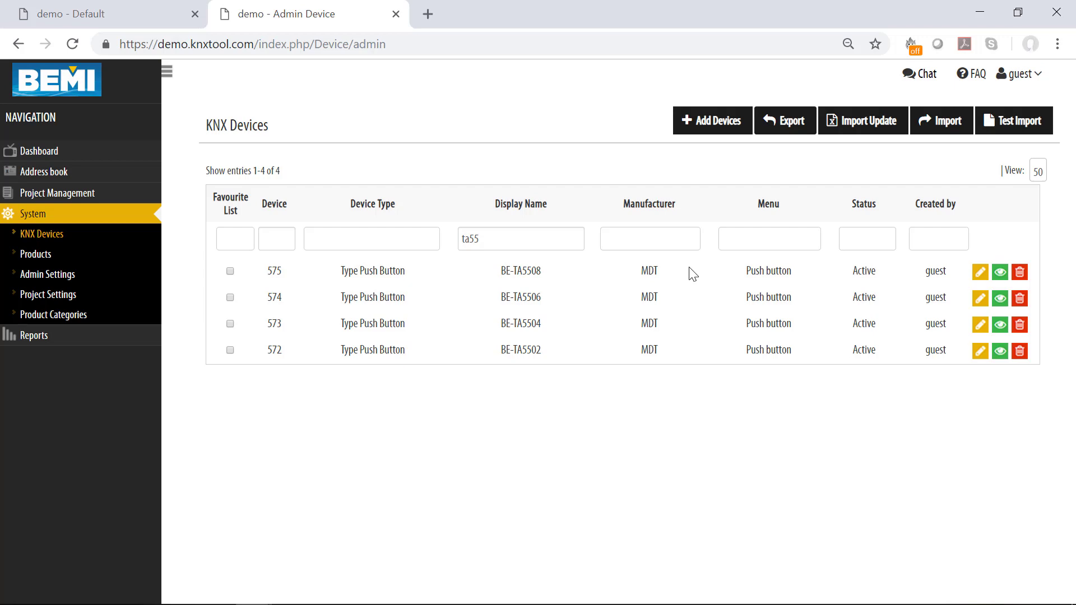
left_click(982, 273)
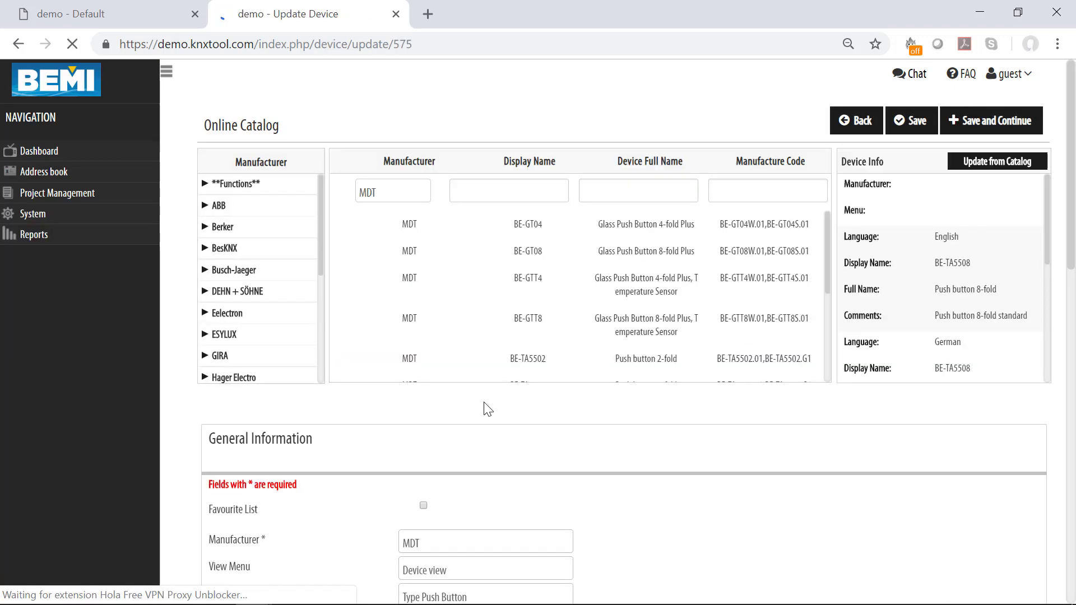
scroll(486, 409, "down", 2)
scroll(485, 408, "down", 2)
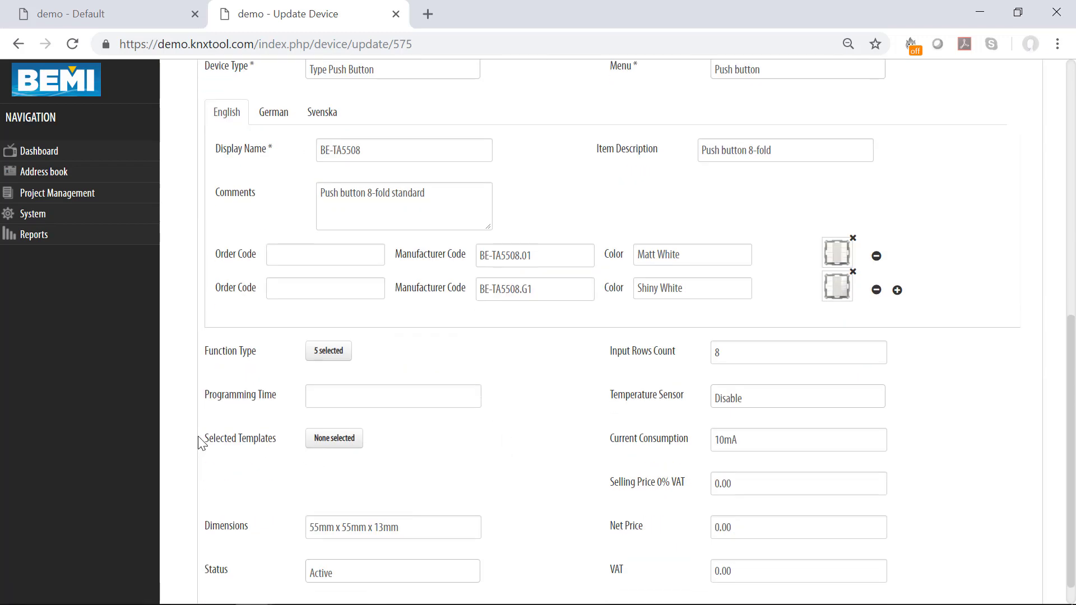
Under Selected Templates, tick BE-TA5508-1, BE-TA5508-2 and BE-TA5508-5.
left_click_drag(205, 443, 286, 460)
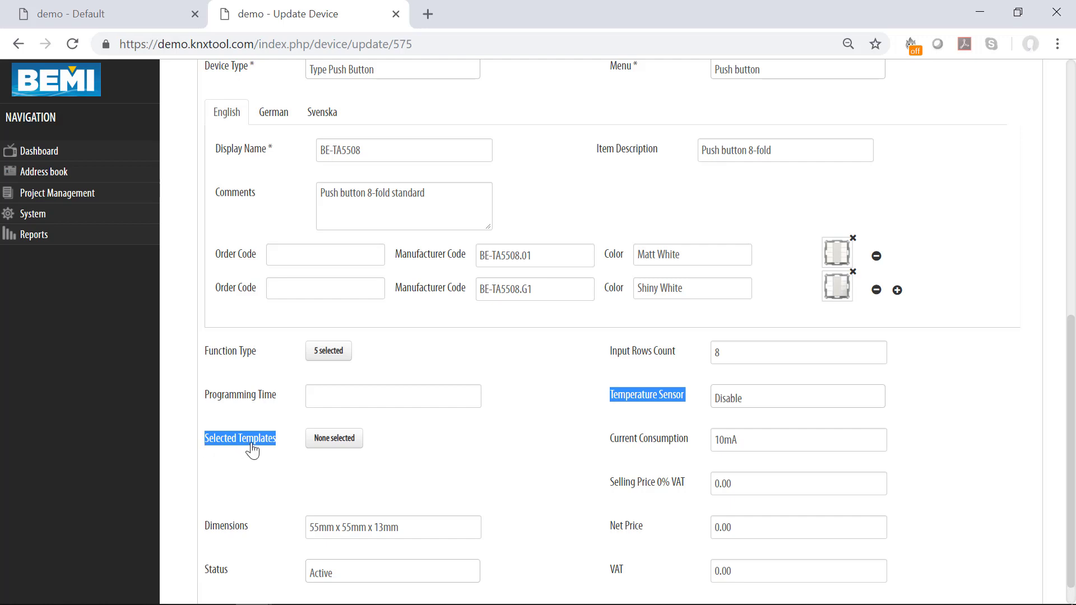
left_click(324, 445)
scroll(434, 503, "down", 2)
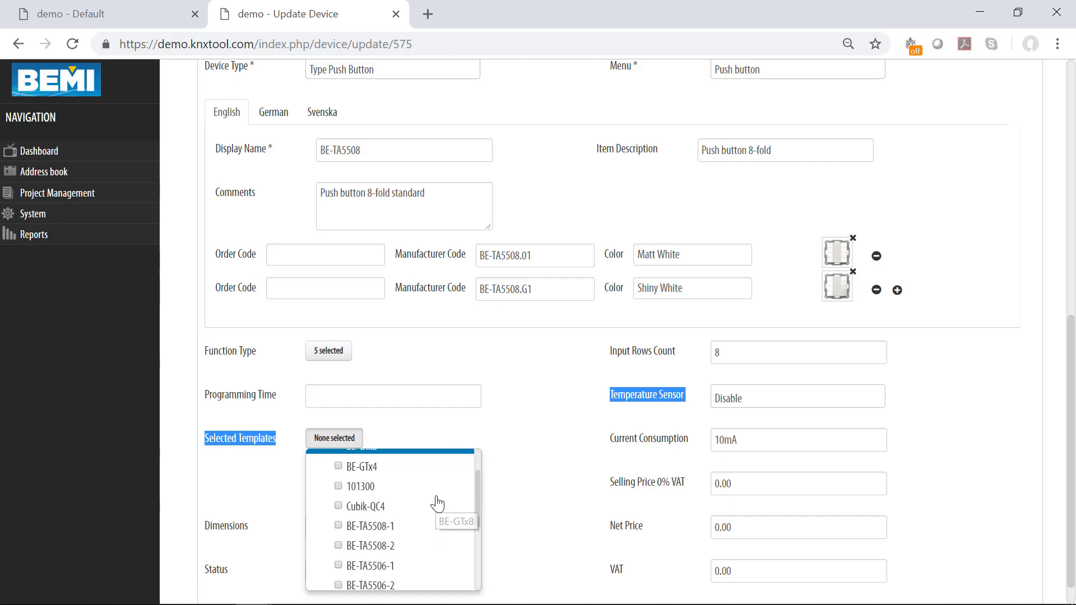
scroll(433, 496, "down", 2)
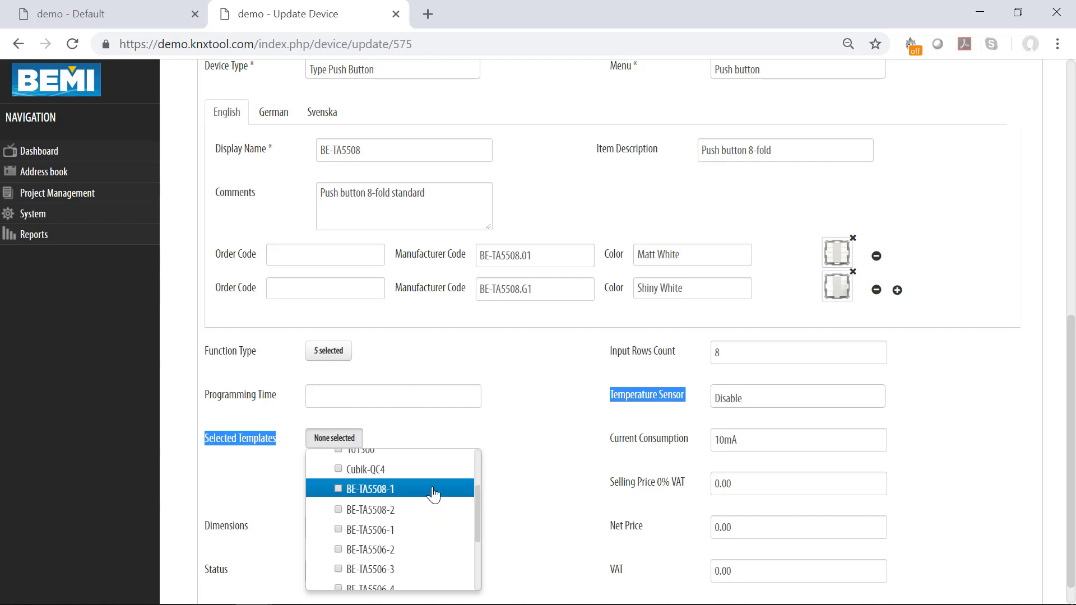
left_click(339, 490)
left_click(341, 510)
scroll(353, 526, "down", 1)
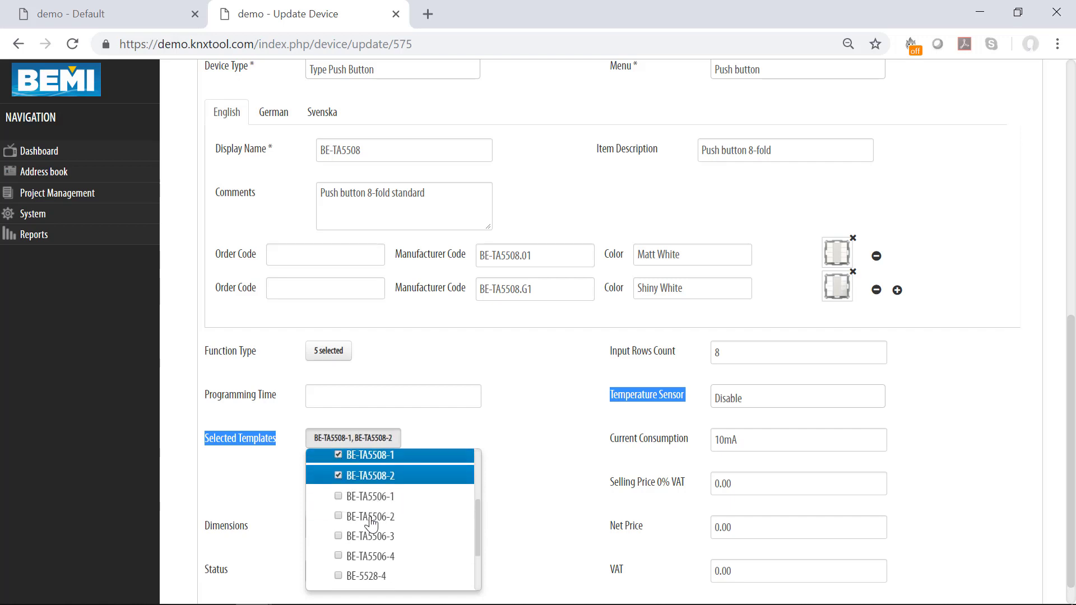
scroll(371, 538, "down", 2)
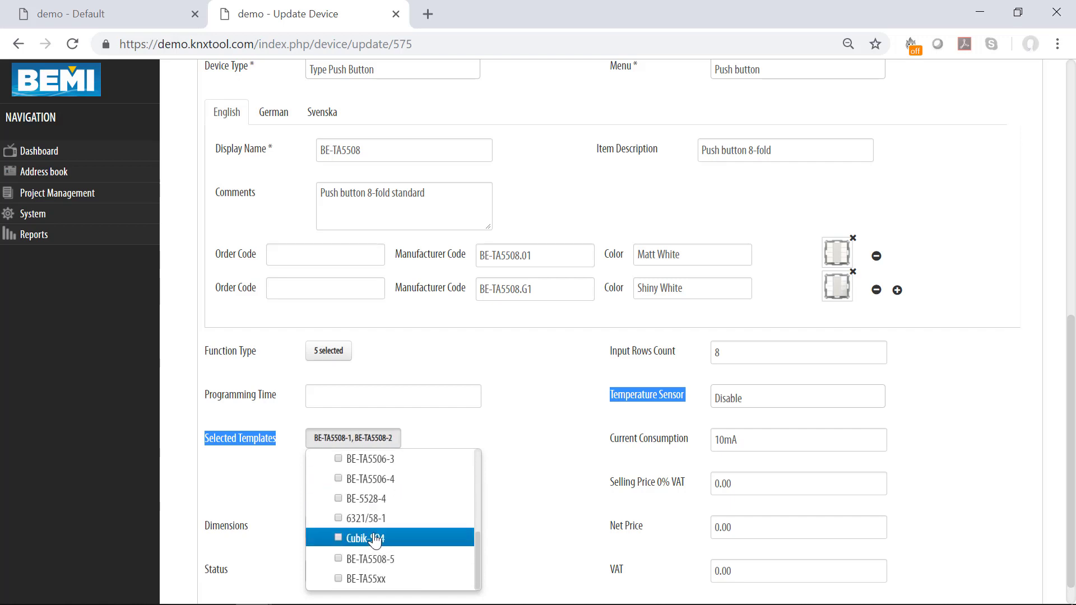
left_click(339, 560)
scroll(387, 572, "down", 1)
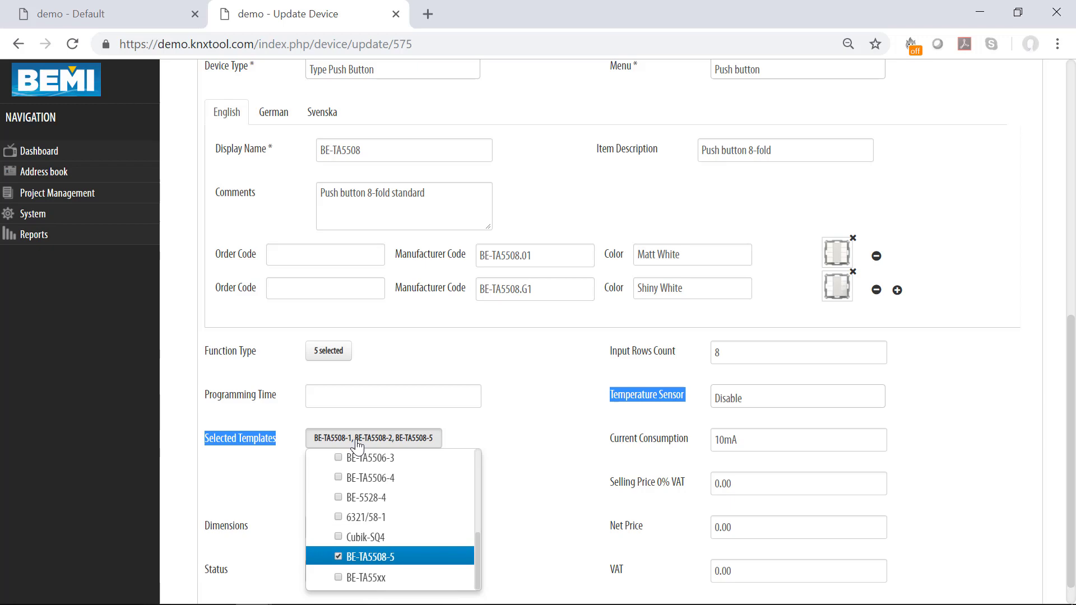
scroll(536, 459, "up", 6)
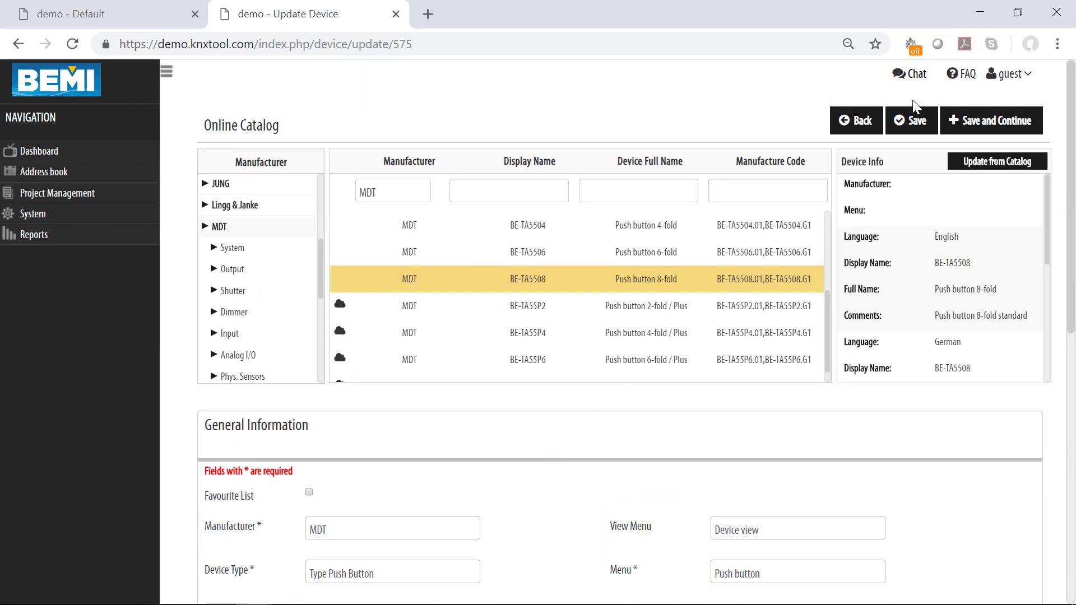
Save the device's templates, then open Demo Project from All Projects card view.
left_click(913, 123)
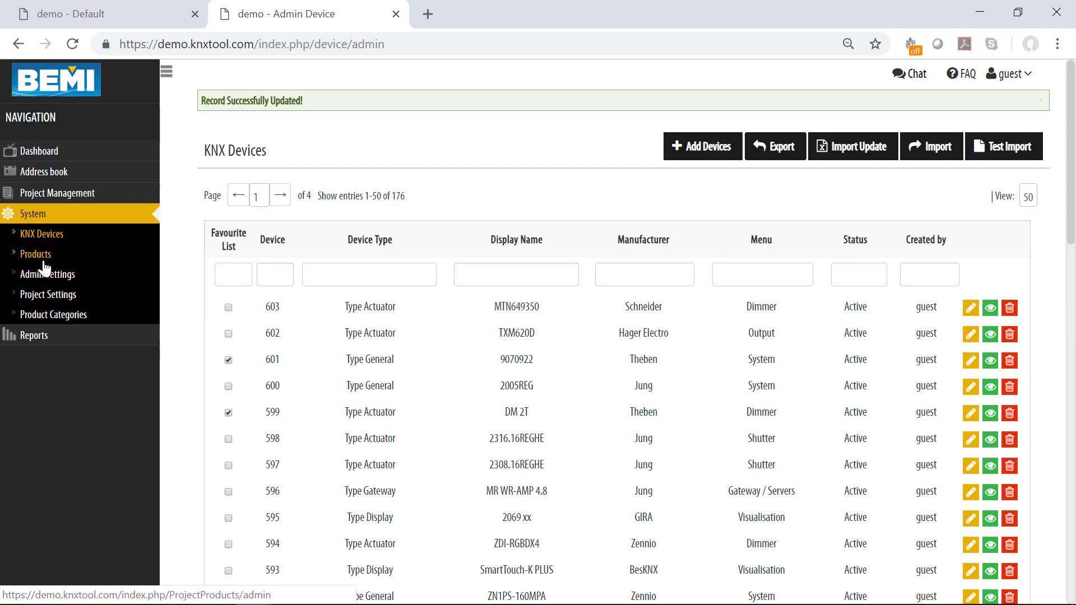
left_click(45, 200)
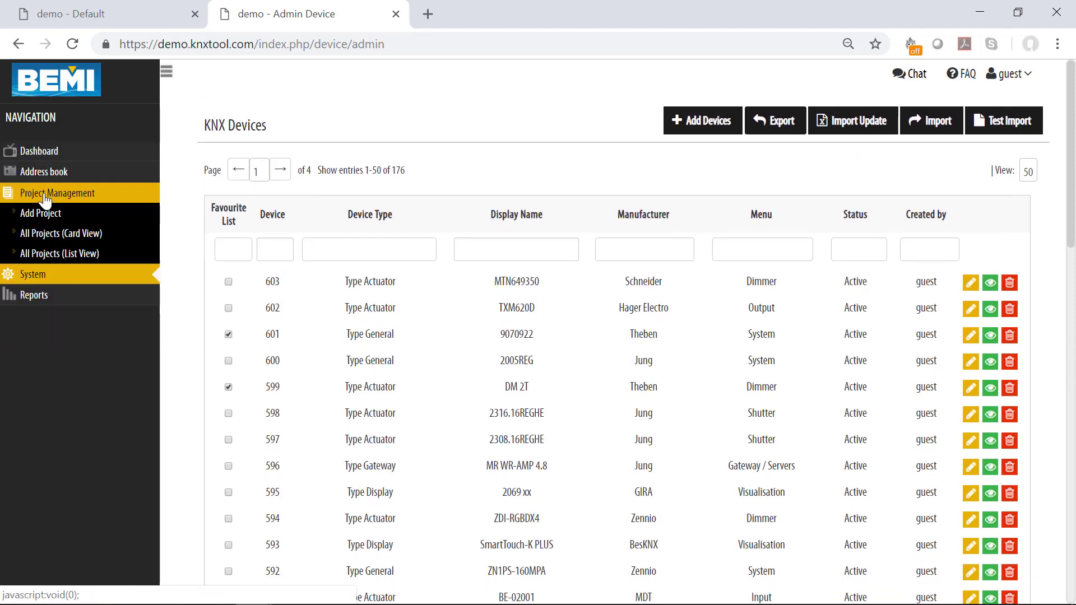
left_click(51, 240)
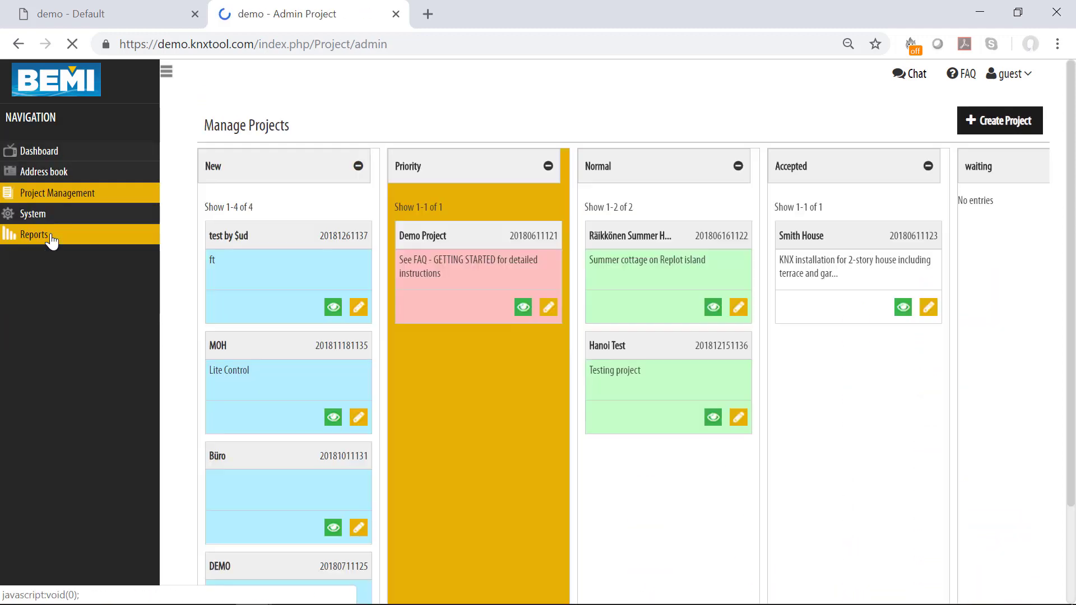
left_click(523, 308)
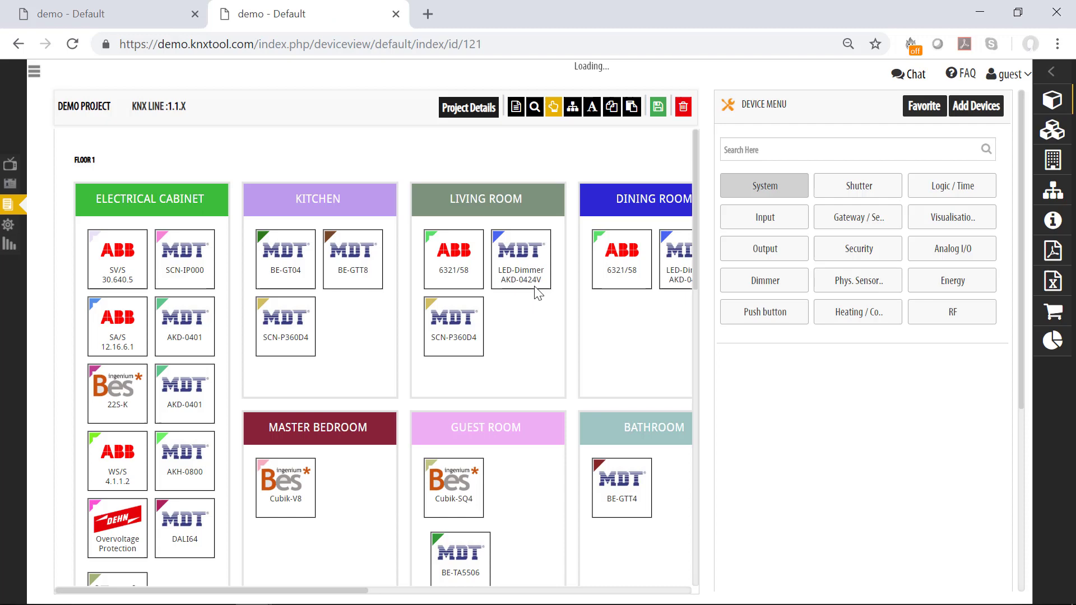
Search 'ta55', drop BE-TA5508 into the Bathroom, and save the project layout.
left_click(770, 149)
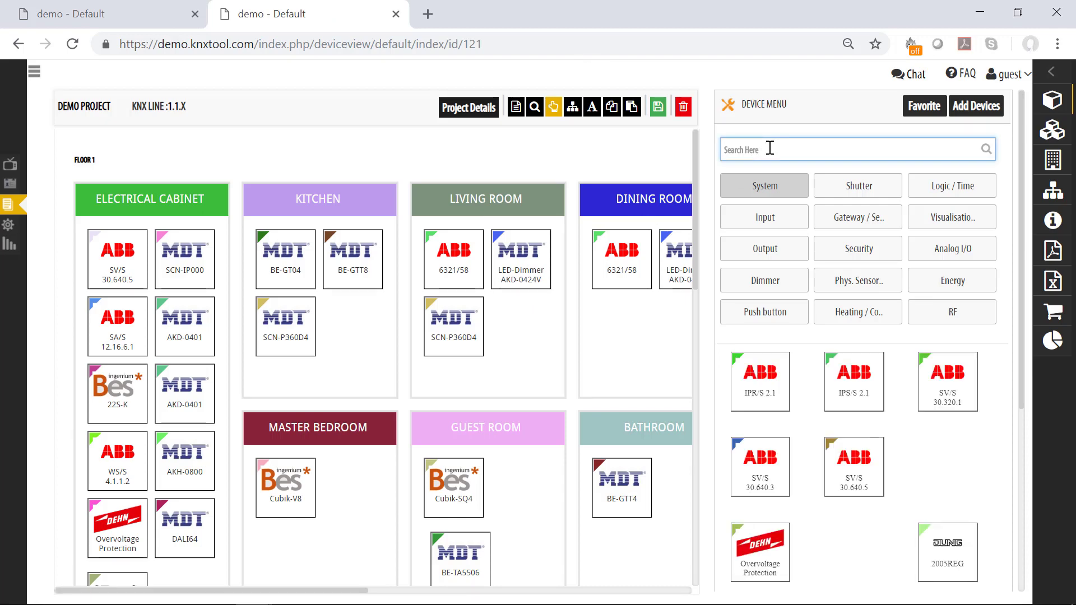
type("ta55")
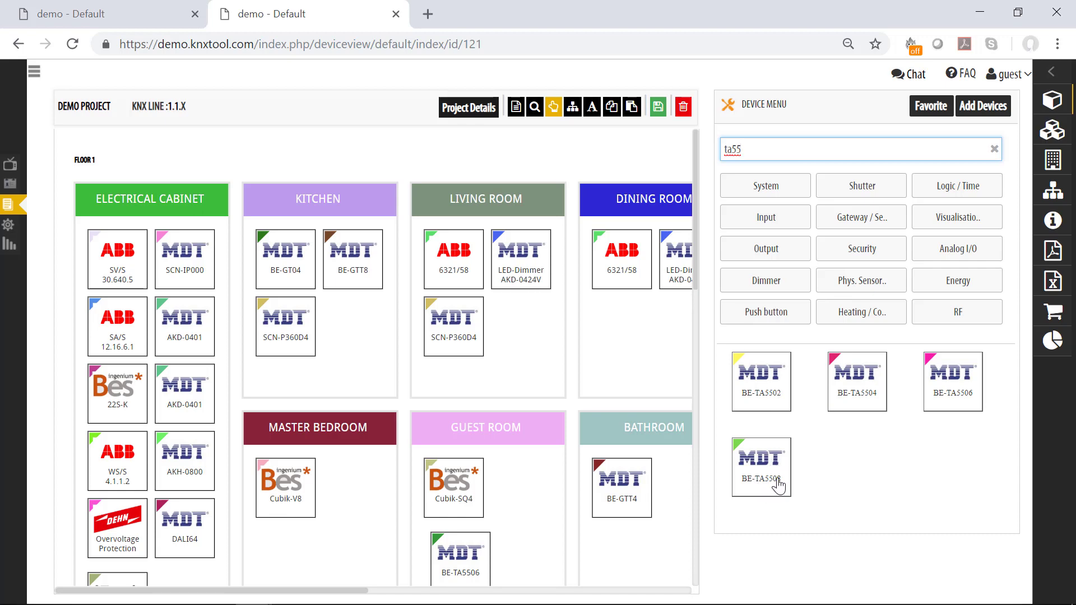
mouse_move(778, 486)
left_mouse_down()
mouse_move(575, 531)
mouse_move(590, 534)
left_mouse_up()
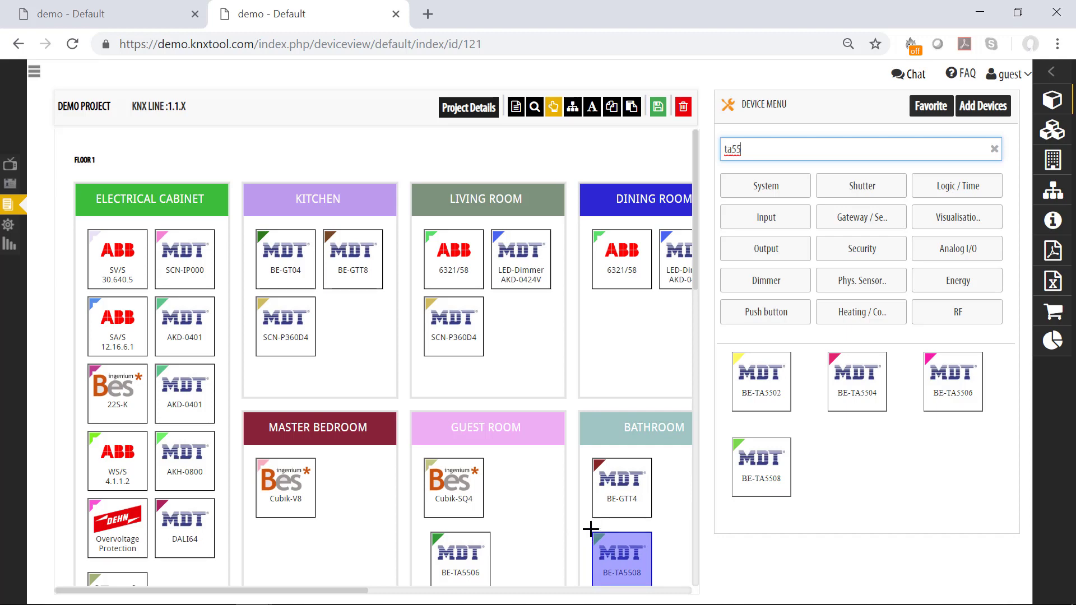
scroll(584, 488, "down", 2)
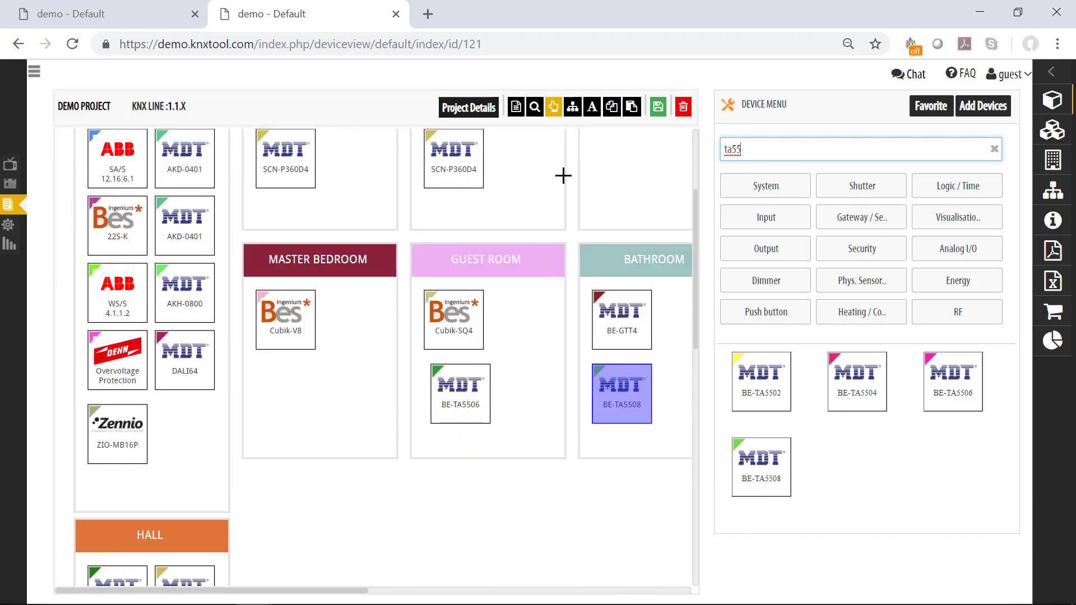
left_click(660, 110)
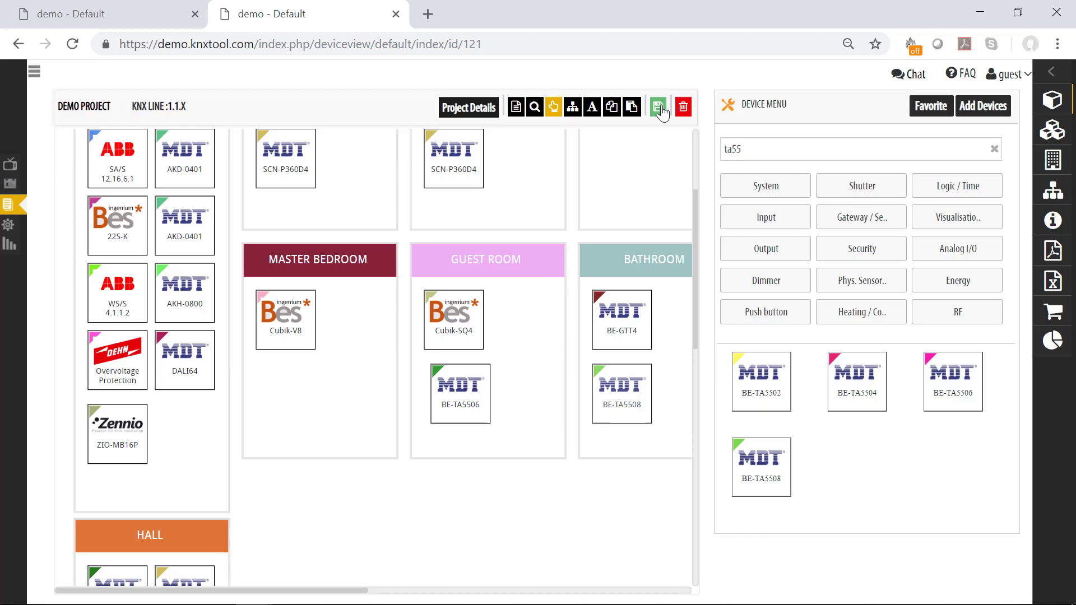
Open BE-TA5508's channel details and label channels 1 and 3 BUTTON 1 and BUTTON 2.
left_click(622, 395)
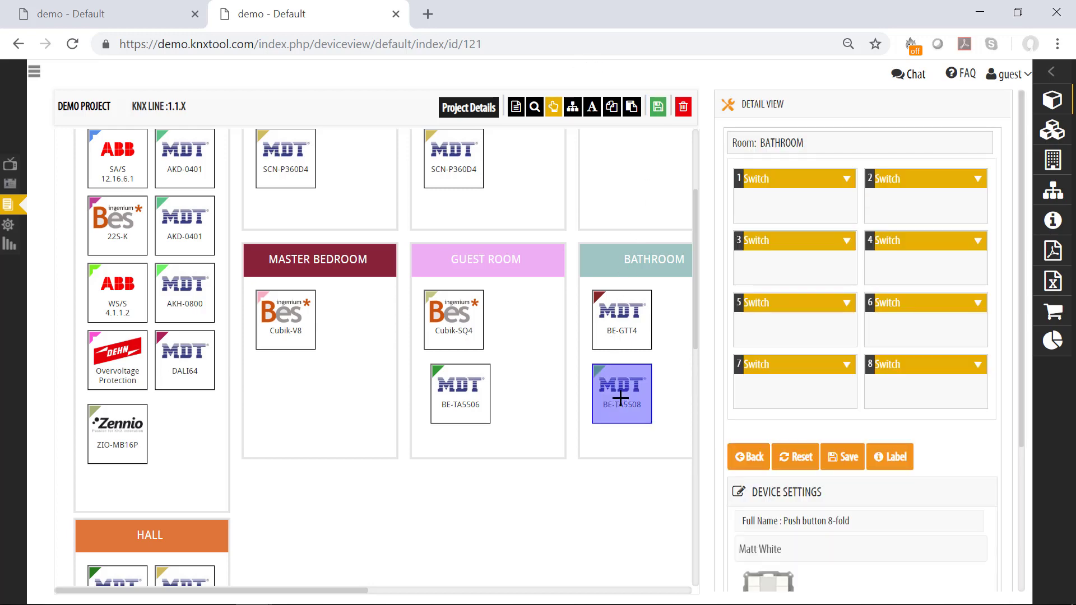
left_click(811, 198)
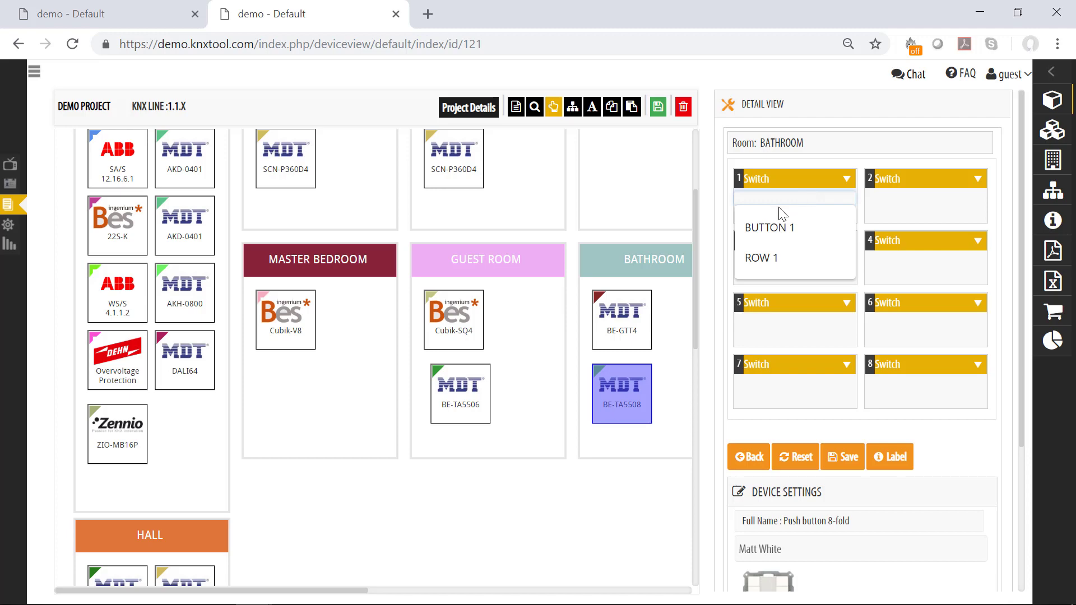
left_click(779, 228)
left_click(803, 258)
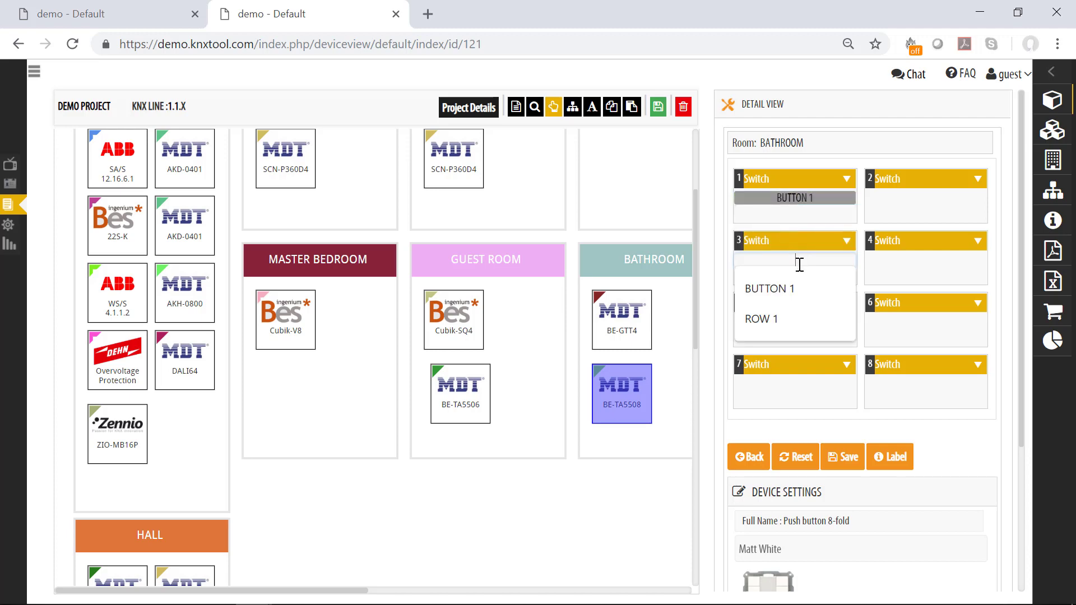
left_click(801, 283)
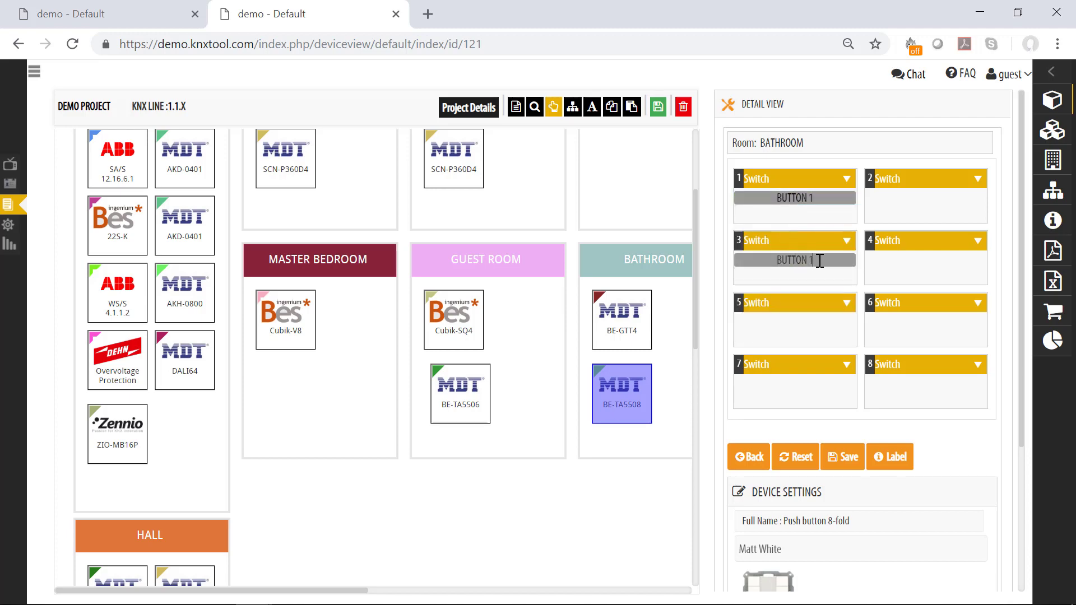
key("BackSpace")
type("2")
Name channels 5 and 7 BUTTON 3 and BUTTON 4 from suggestions, then save the device.
left_click(799, 321)
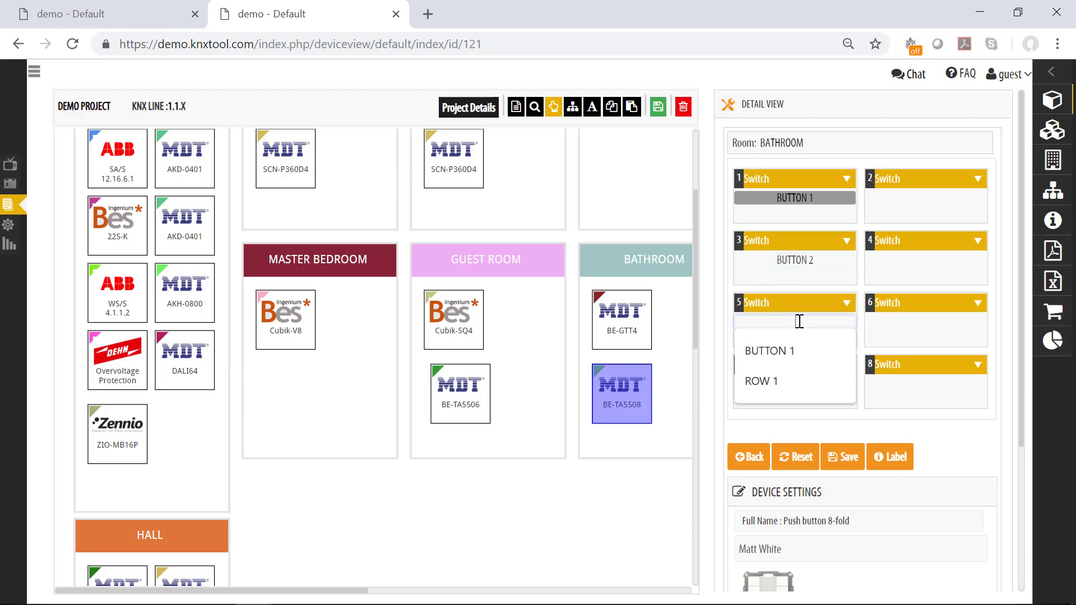
left_click(835, 351)
key("BackSpace")
key("BackSpace")
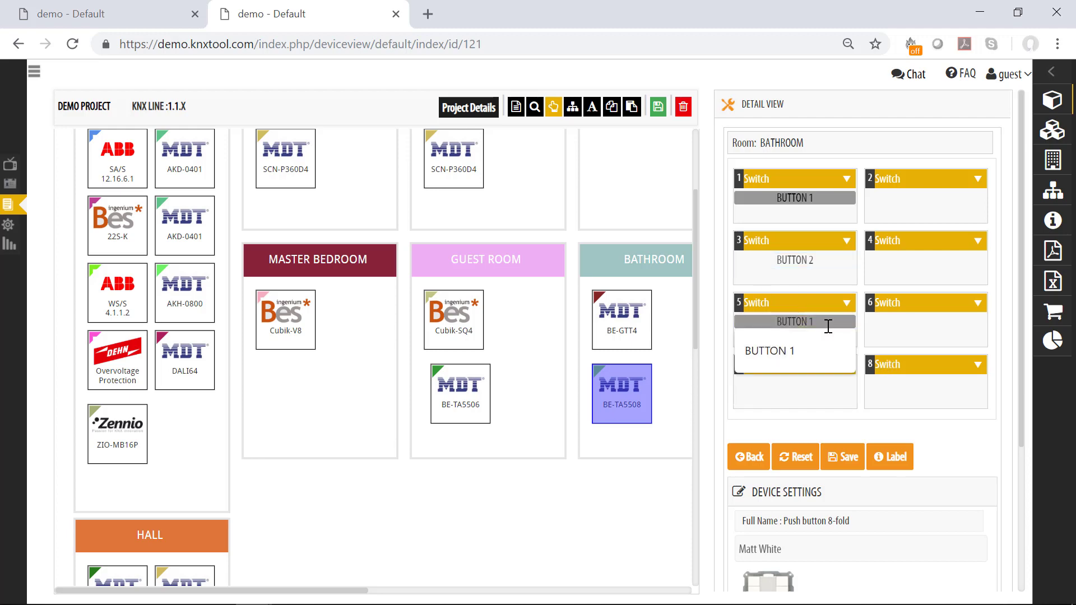
type("3")
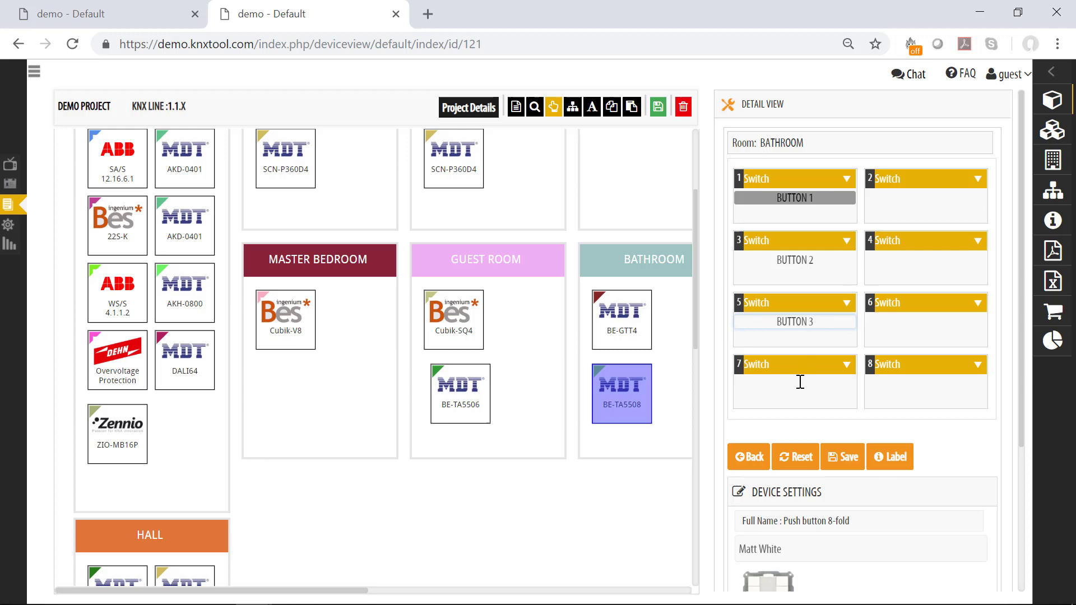
left_click(801, 383)
left_click(811, 410)
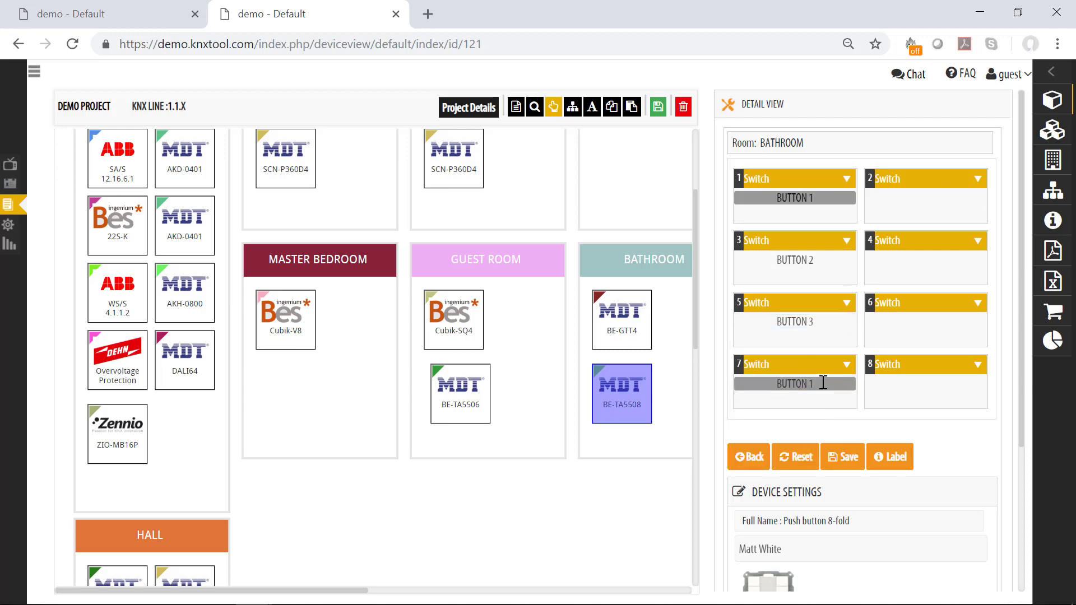
key("BackSpace")
type("4")
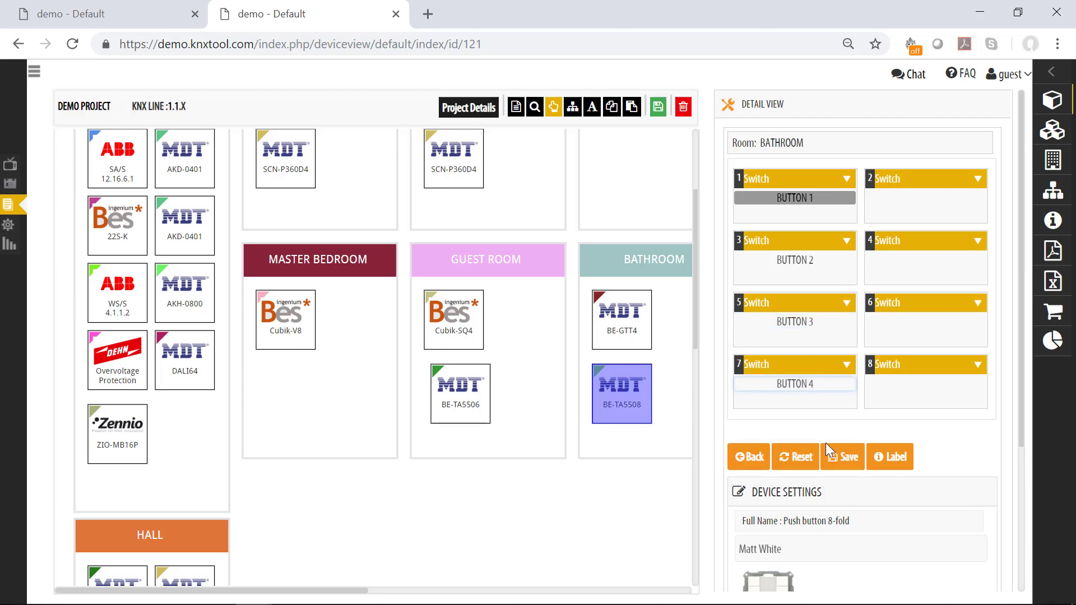
left_click(848, 456)
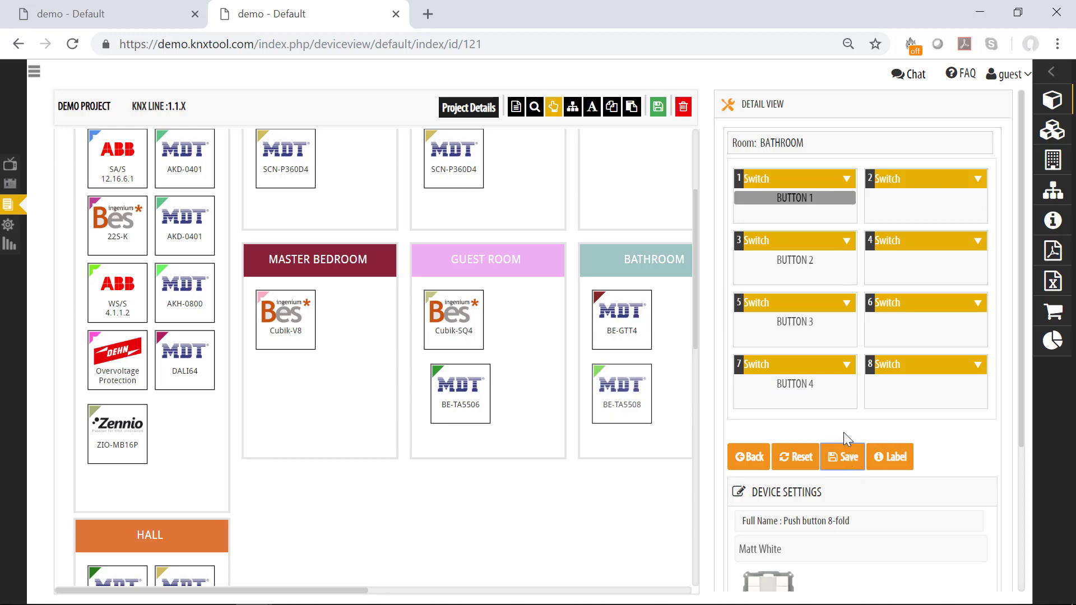
Open the label editor, try the BUTTON 1 and BUTTON 2 fields, cancel, and reopen it.
left_click(897, 462)
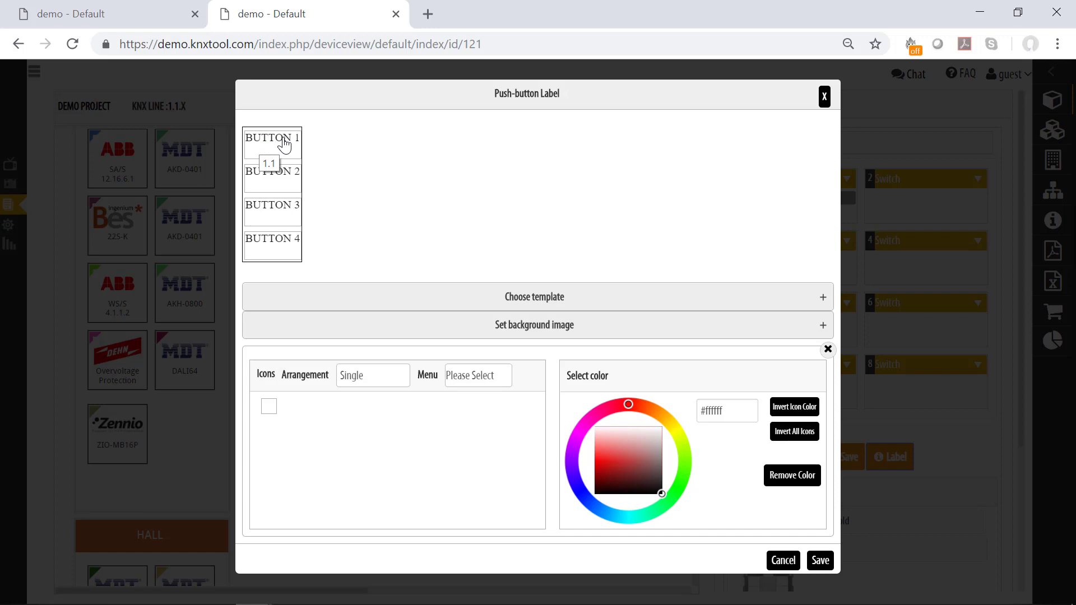
left_click(284, 144)
left_click_drag(284, 139, 276, 140)
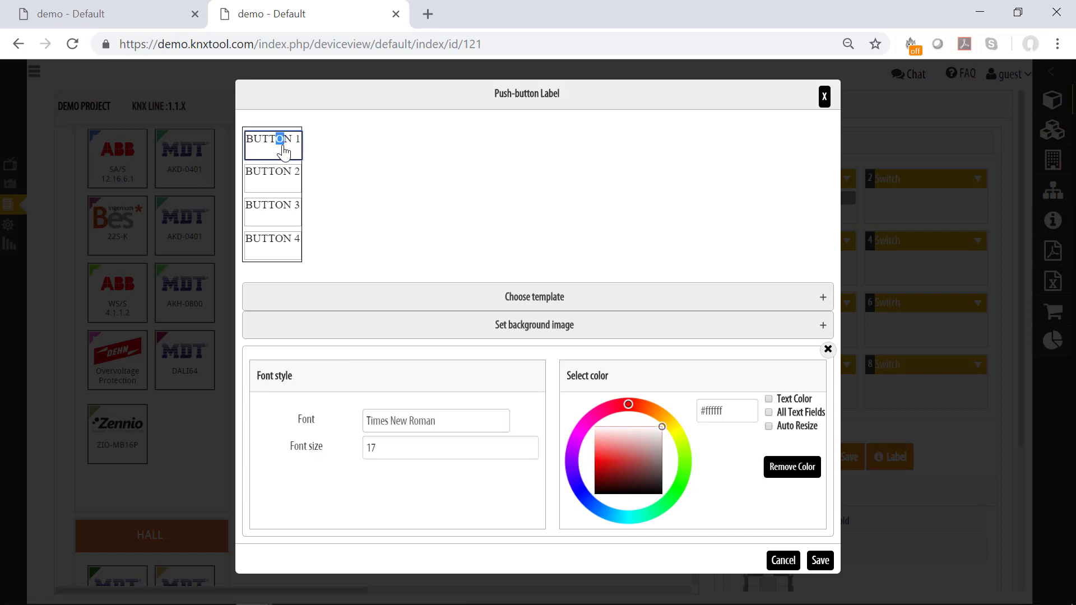
left_click(285, 182)
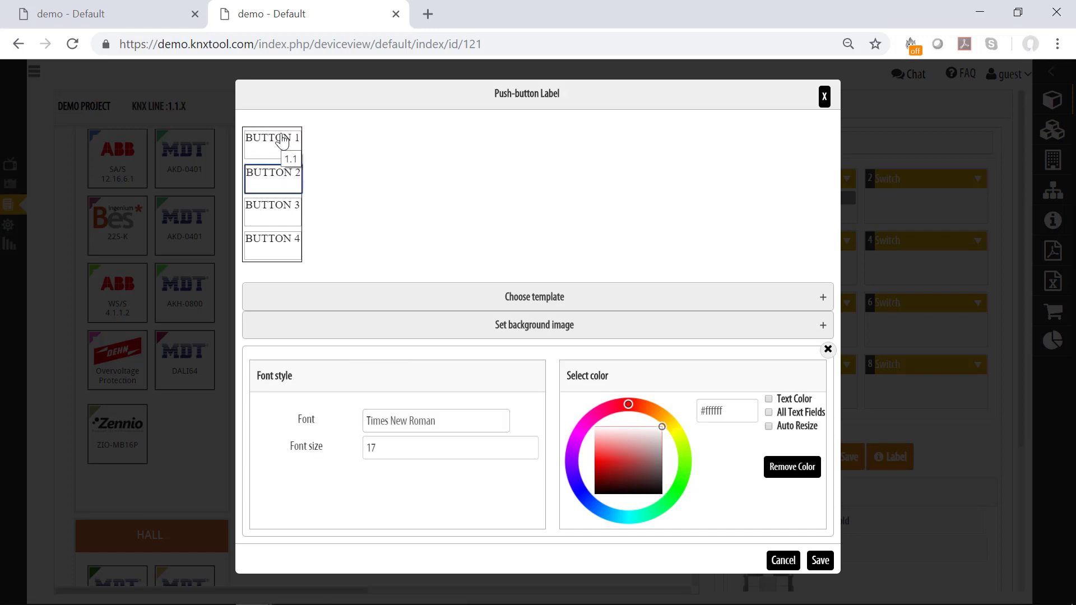
left_click(282, 141)
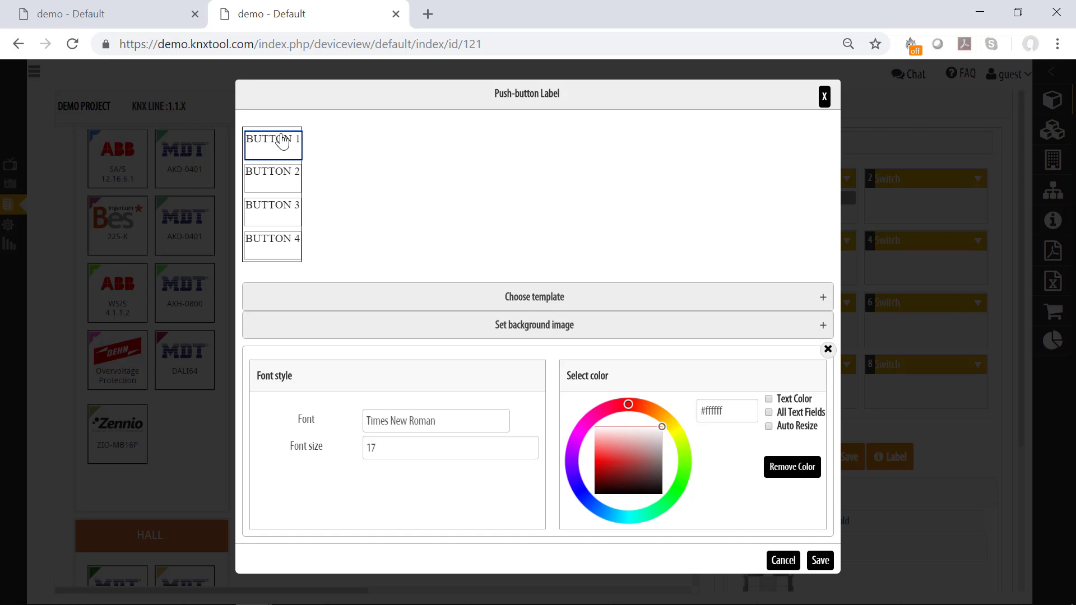
left_click(783, 561)
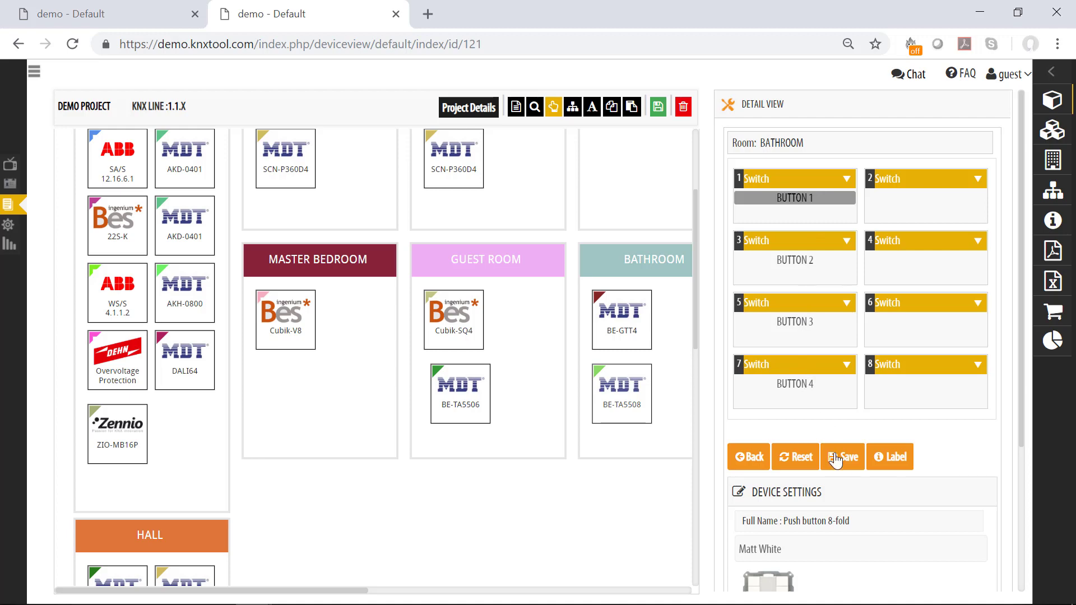
left_click(894, 462)
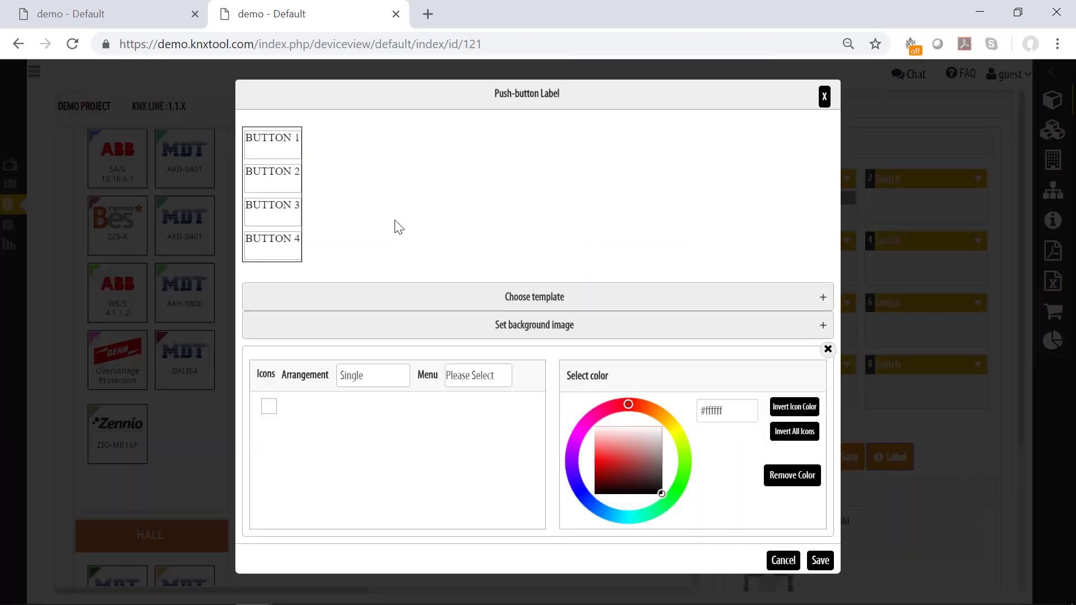
Try the label templates, settling on the third one with icon cells on each row.
left_click(514, 303)
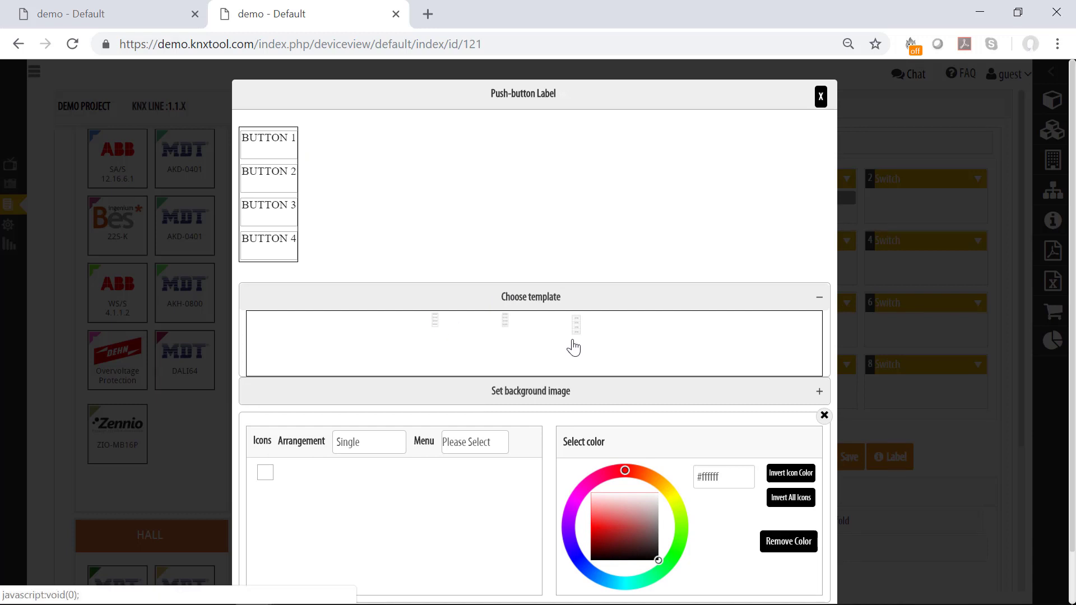
left_click(436, 326)
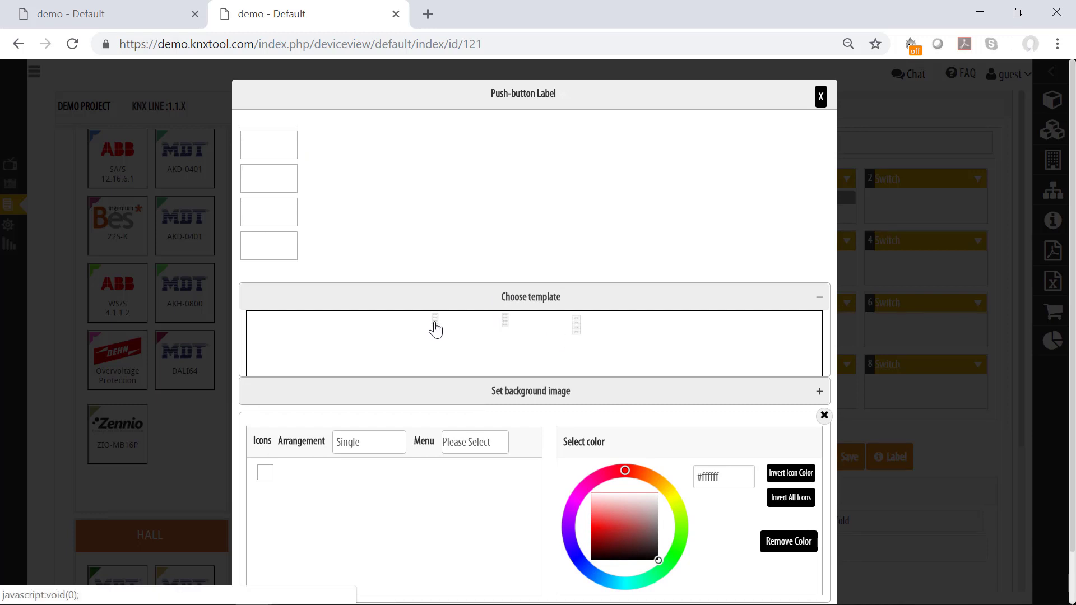
left_click(505, 327)
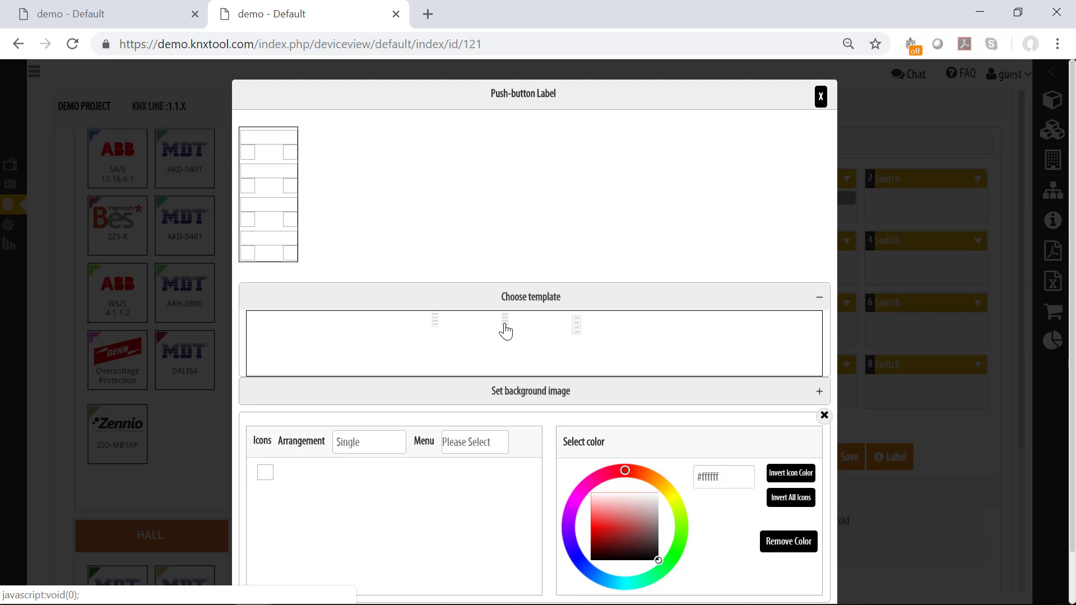
left_click(578, 330)
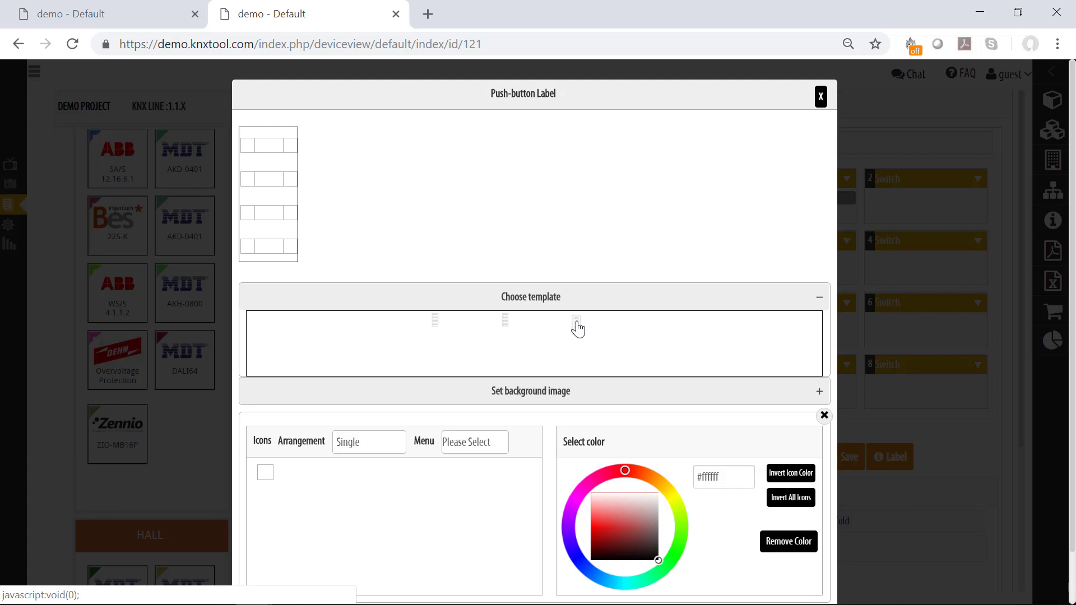
Label the top row SCENE and place Scene-category icons in its side cells.
left_click(269, 149)
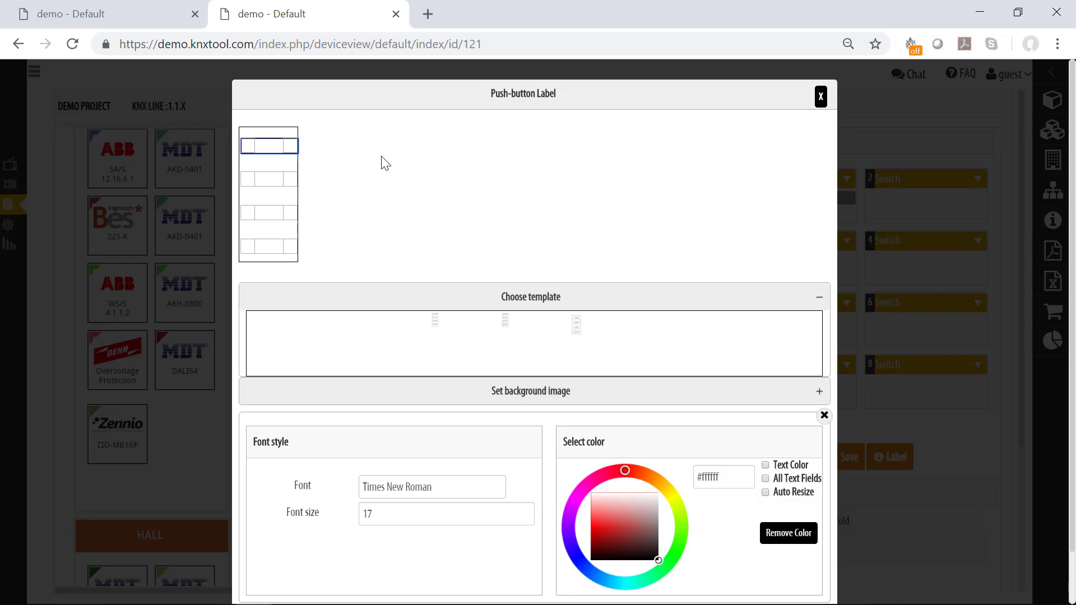
type("SCE")
type("NE")
left_click(249, 148)
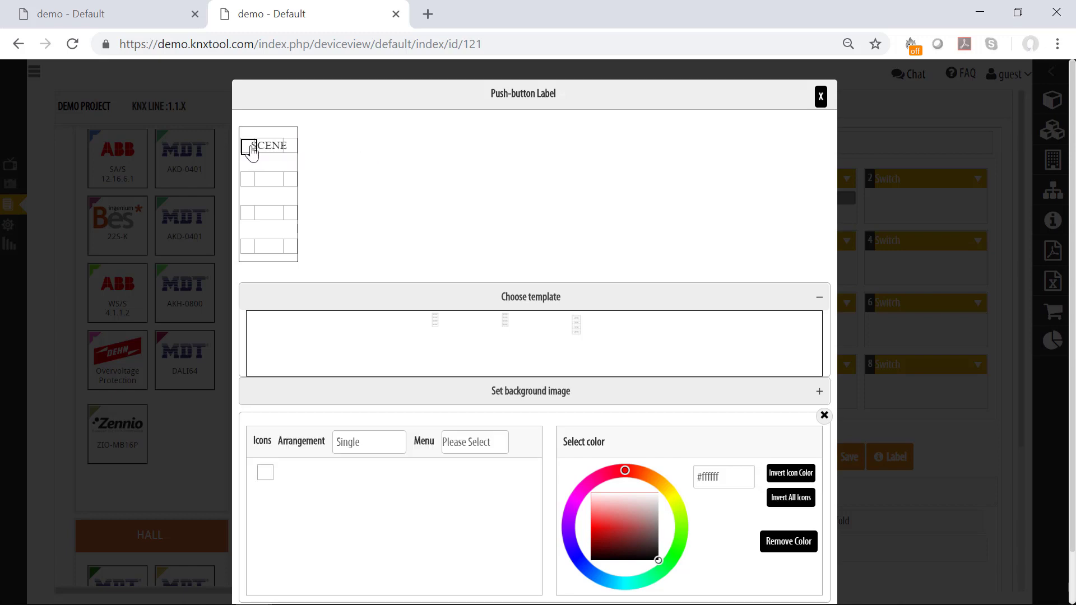
left_click(345, 451)
left_click(484, 446)
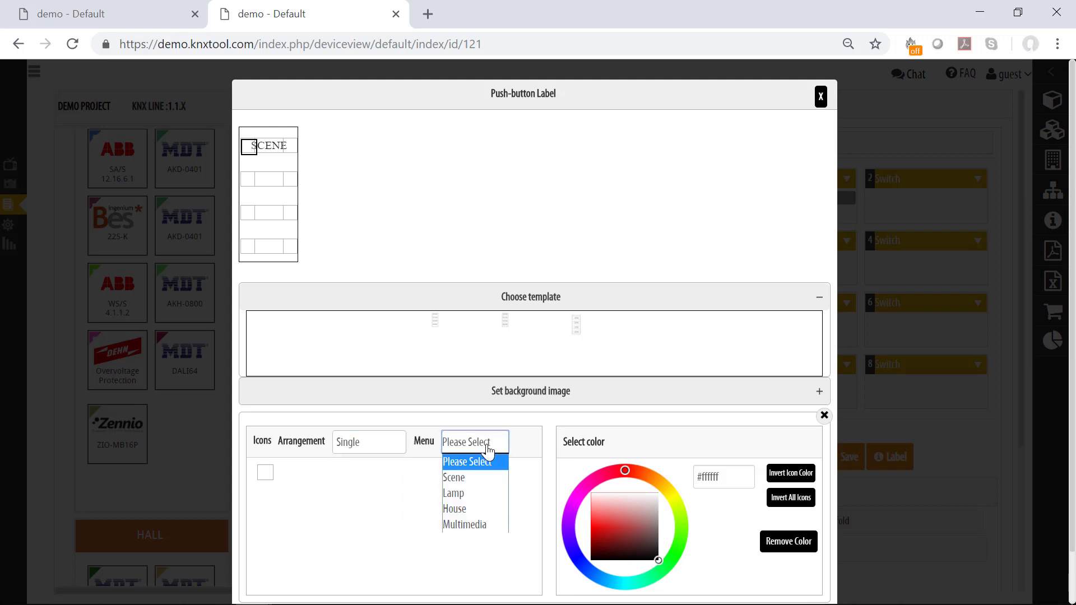
left_click(483, 478)
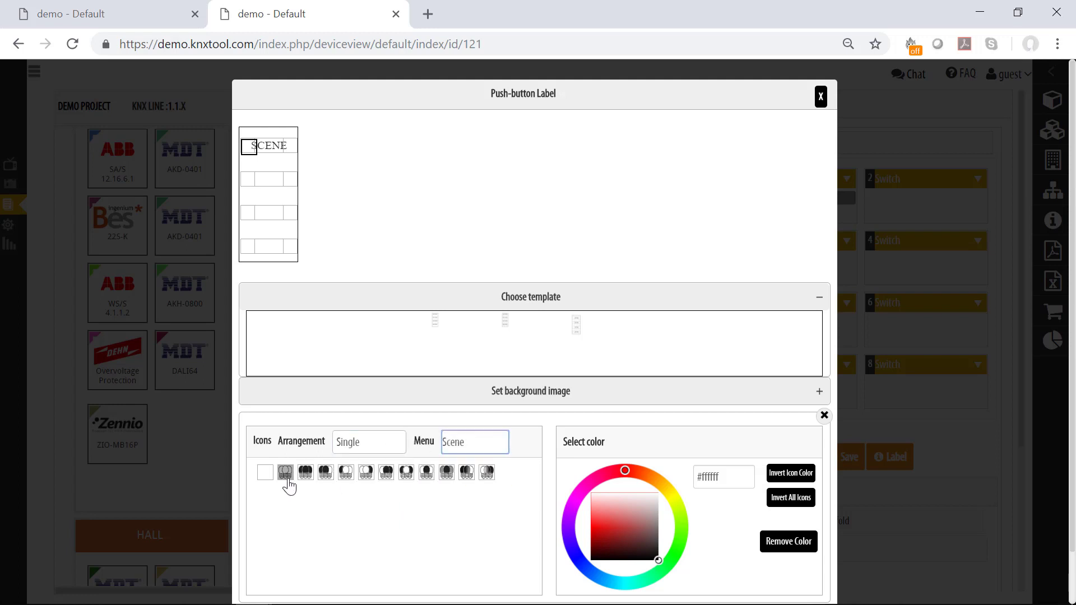
left_click_drag(326, 472, 292, 148)
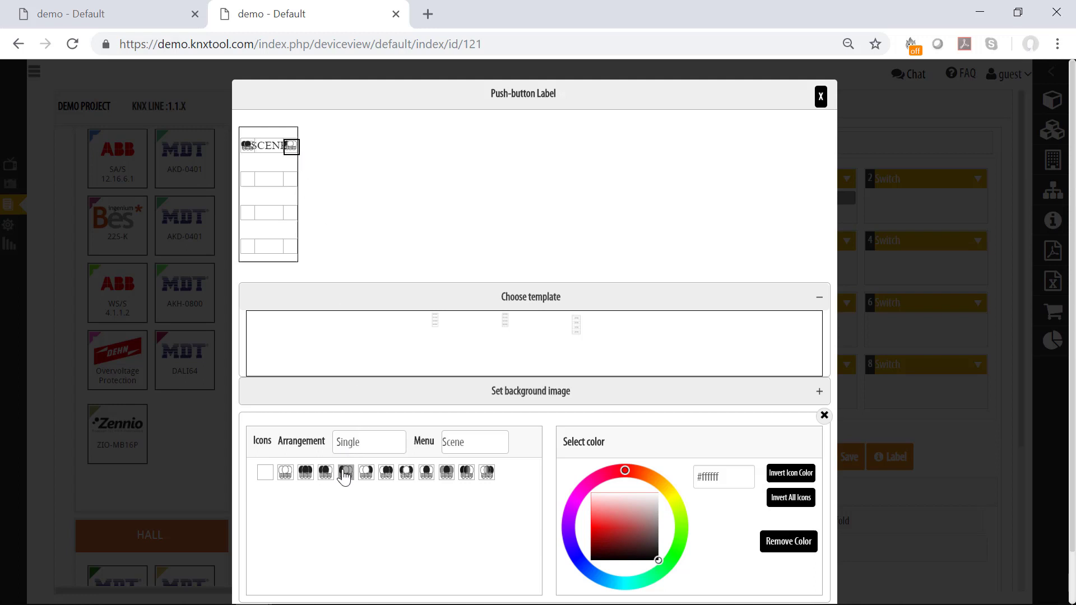
Set the SCENE text to 12 pt and reveal the background image options.
left_click(274, 154)
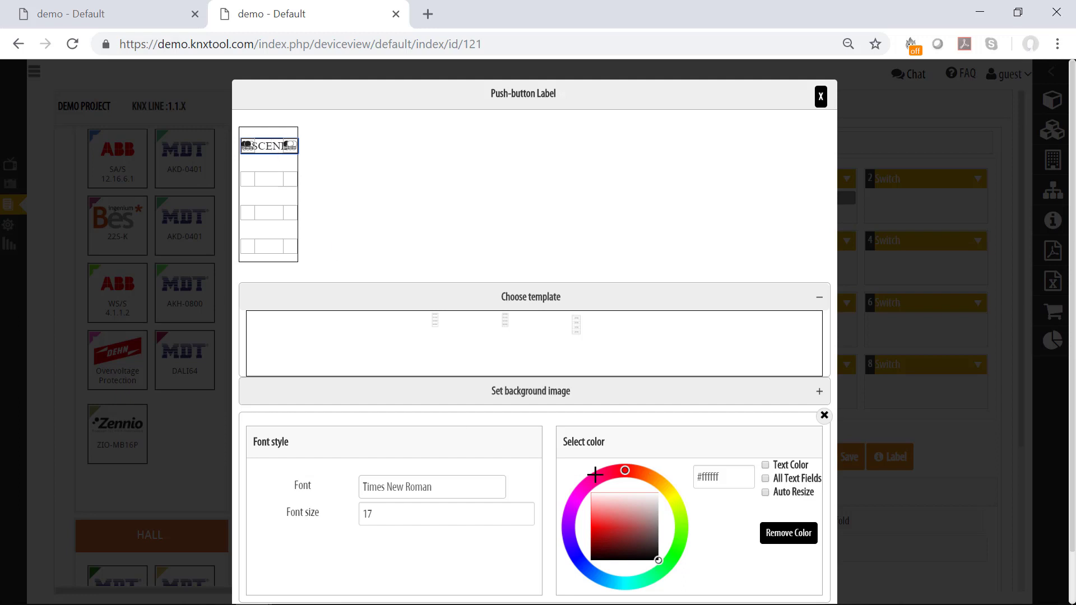
left_click_drag(374, 508, 352, 514)
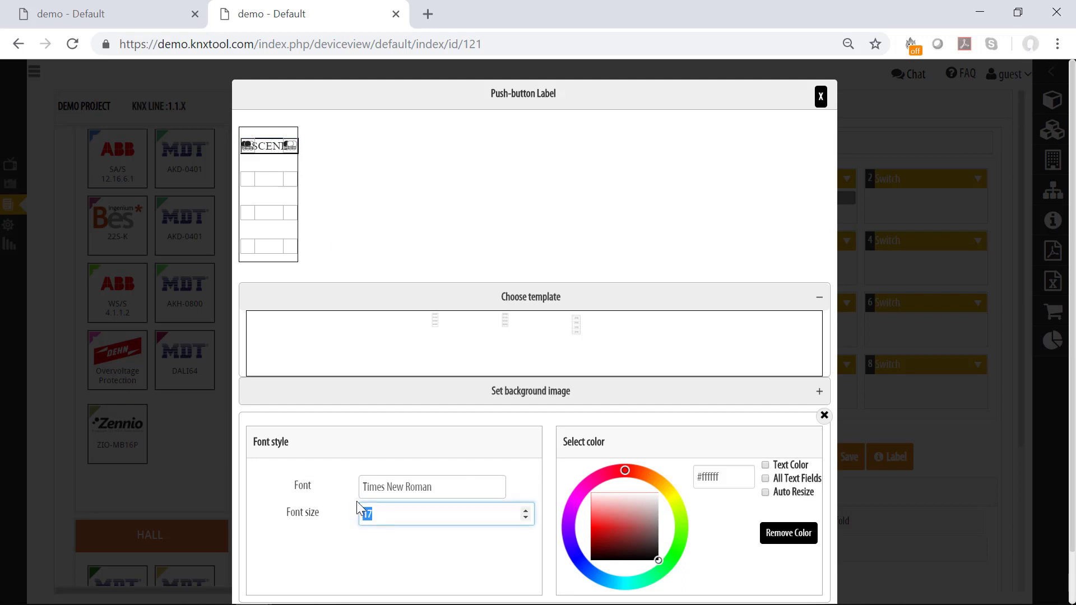
type("12")
left_click(414, 558)
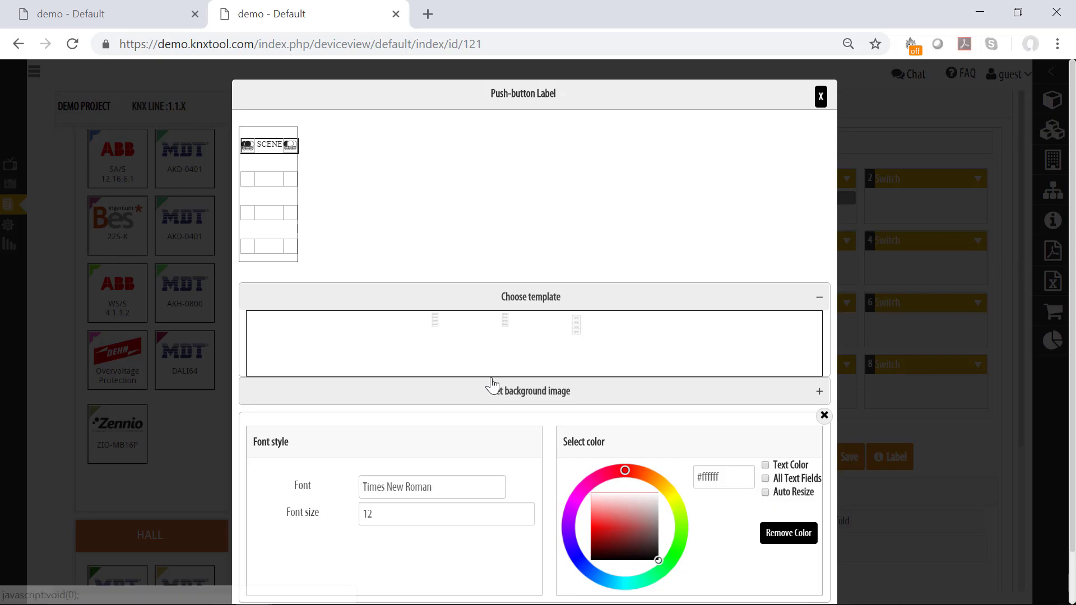
left_click(512, 399)
scroll(461, 354, "down", 3)
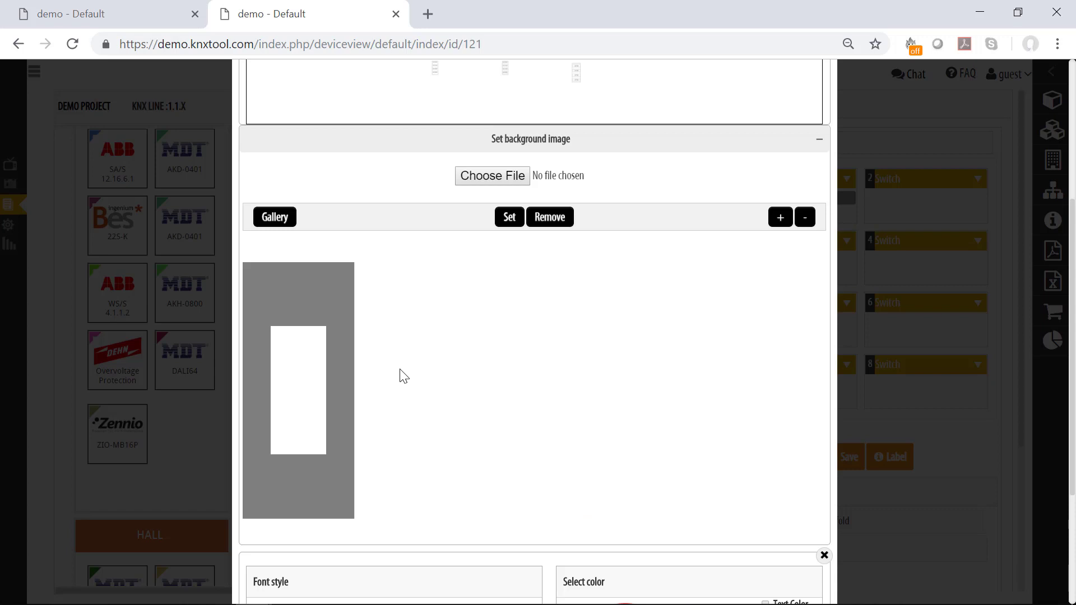
scroll(400, 375, "up", 2)
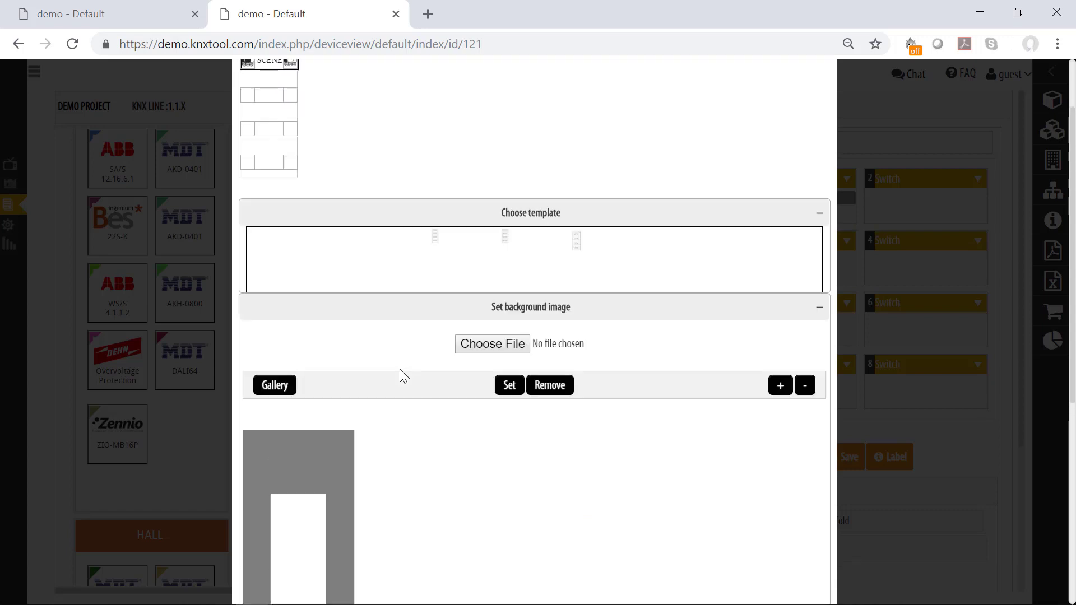
scroll(421, 353, "down", 4)
scroll(437, 305, "up", 2)
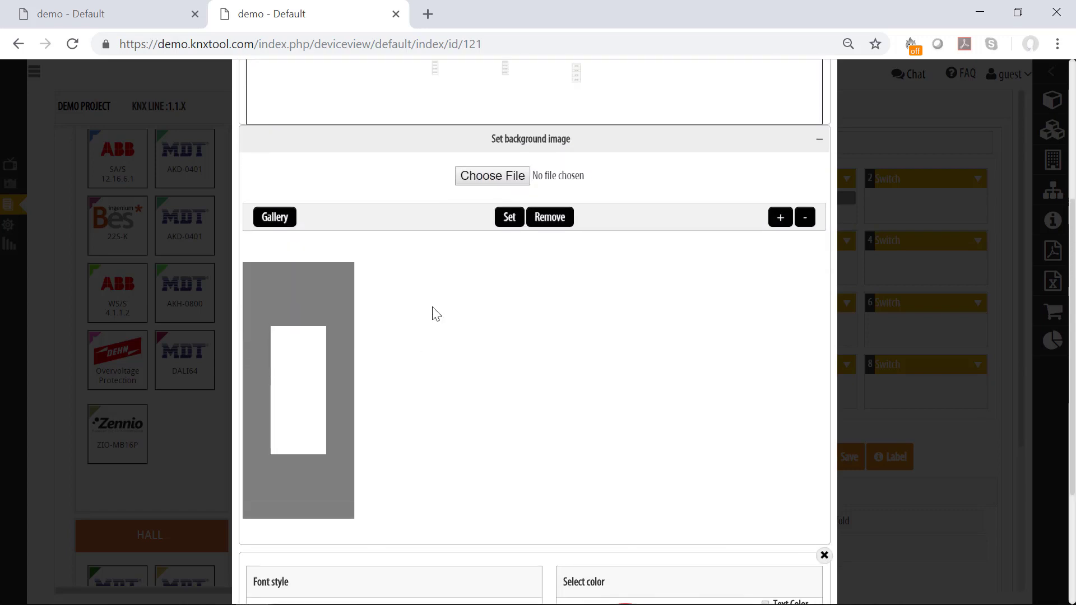
scroll(432, 314, "up", 2)
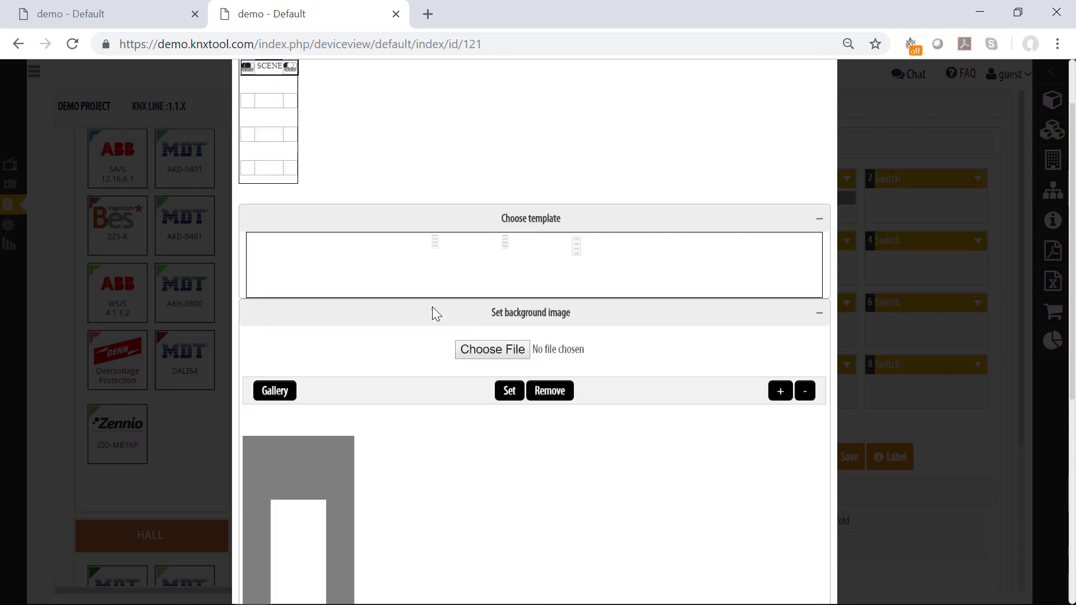
scroll(433, 313, "up", 1)
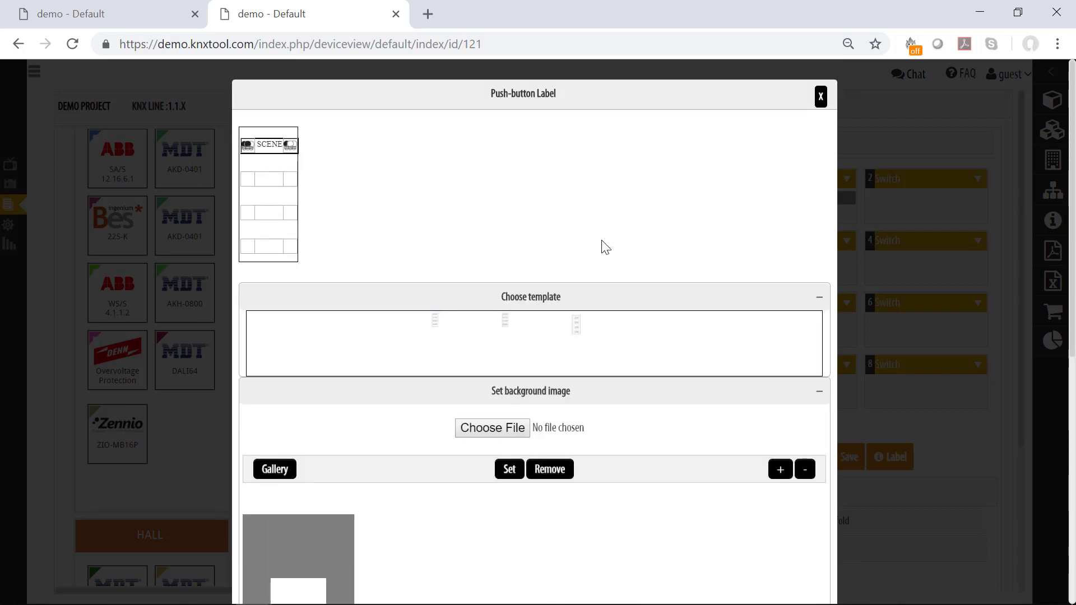
scroll(536, 220, "down", 1)
scroll(536, 221, "down", 3)
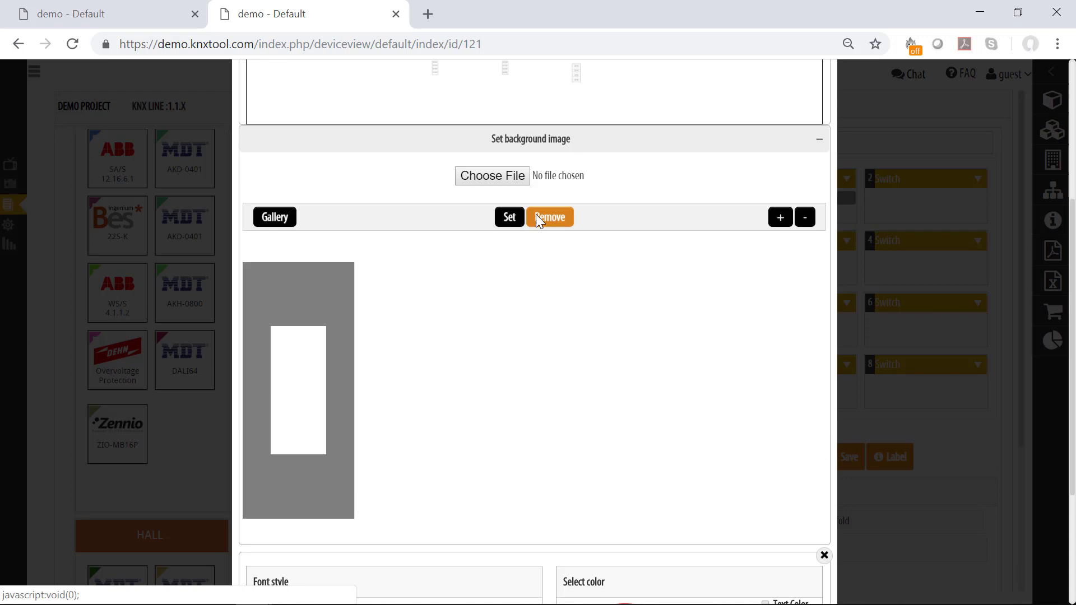
scroll(378, 221, "up", 3)
scroll(713, 479, "down", 4)
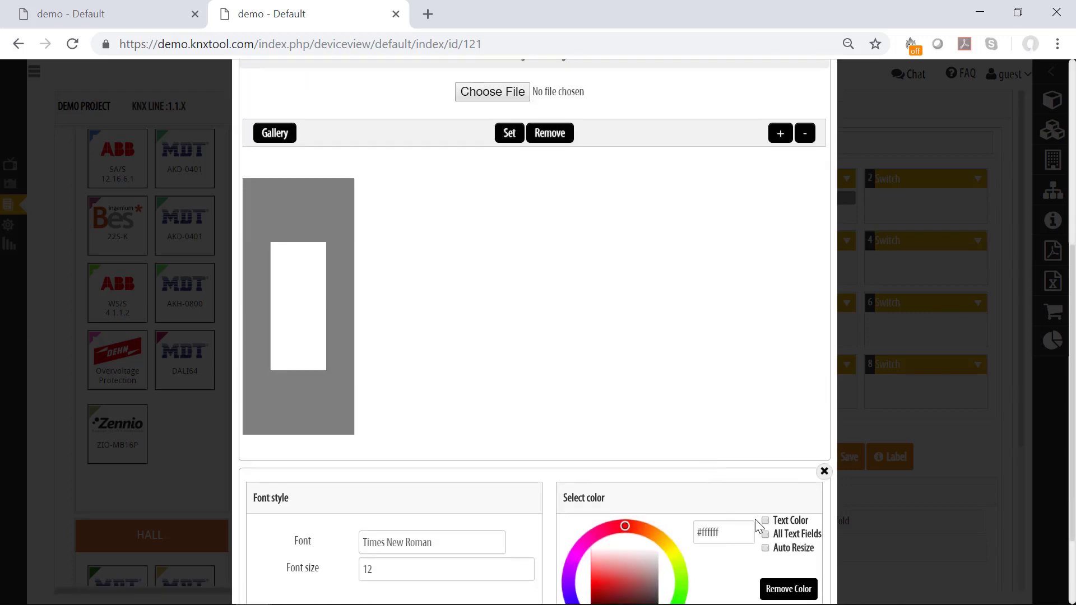
scroll(755, 519, "down", 2)
Save the SCENE push-button label and close the label editor.
left_click(815, 575)
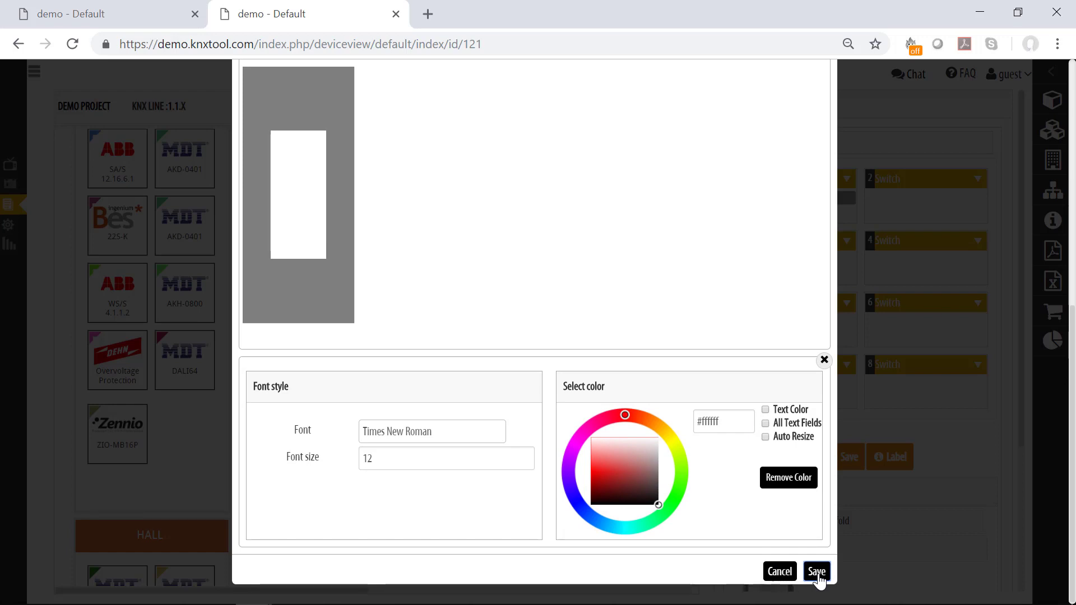
left_click(817, 573)
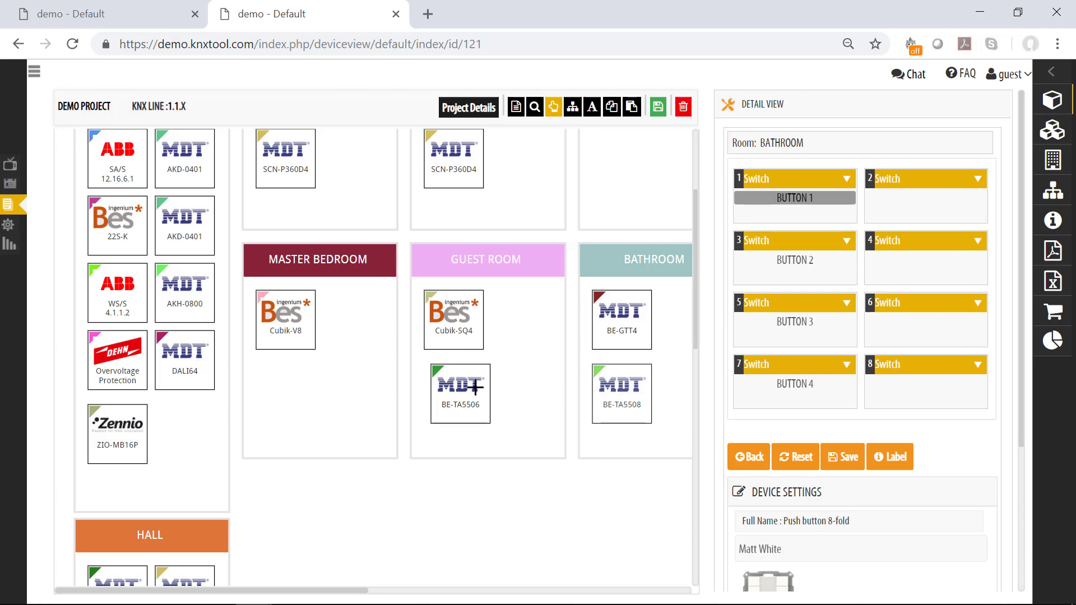
Check the BE-TA5506 and BE-TA5508 tiles, then open the Demo Project's details page.
left_click(457, 383)
left_click(630, 400)
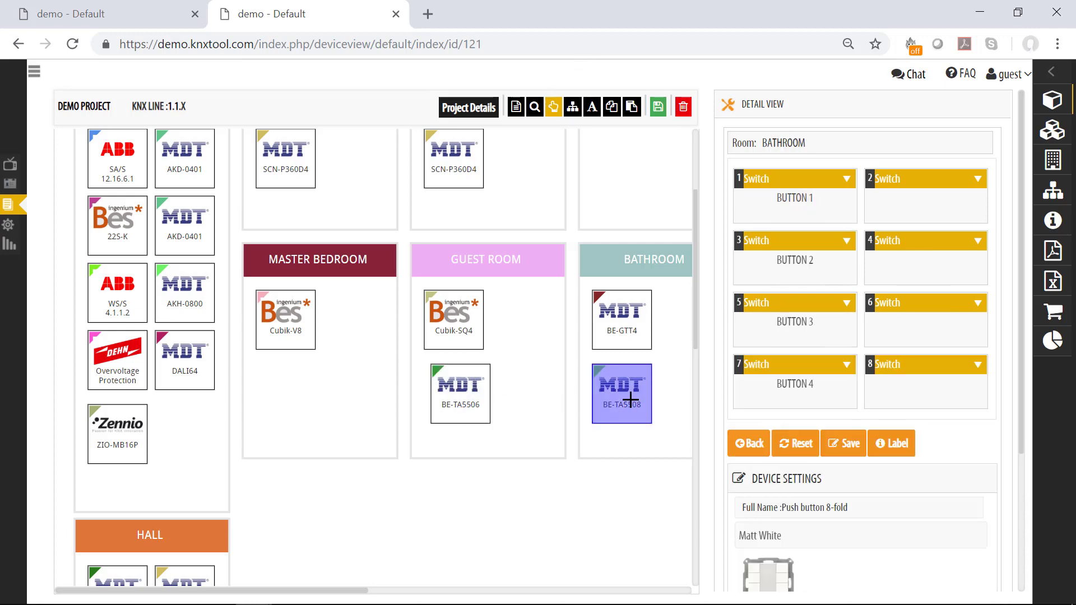
left_click(469, 402)
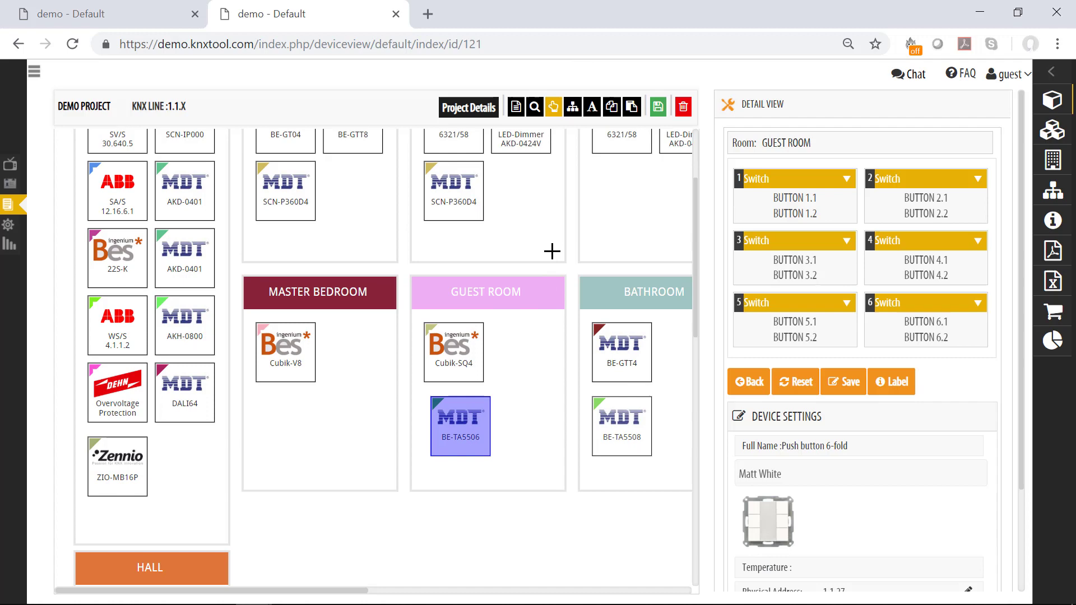
scroll(553, 249, "up", 3)
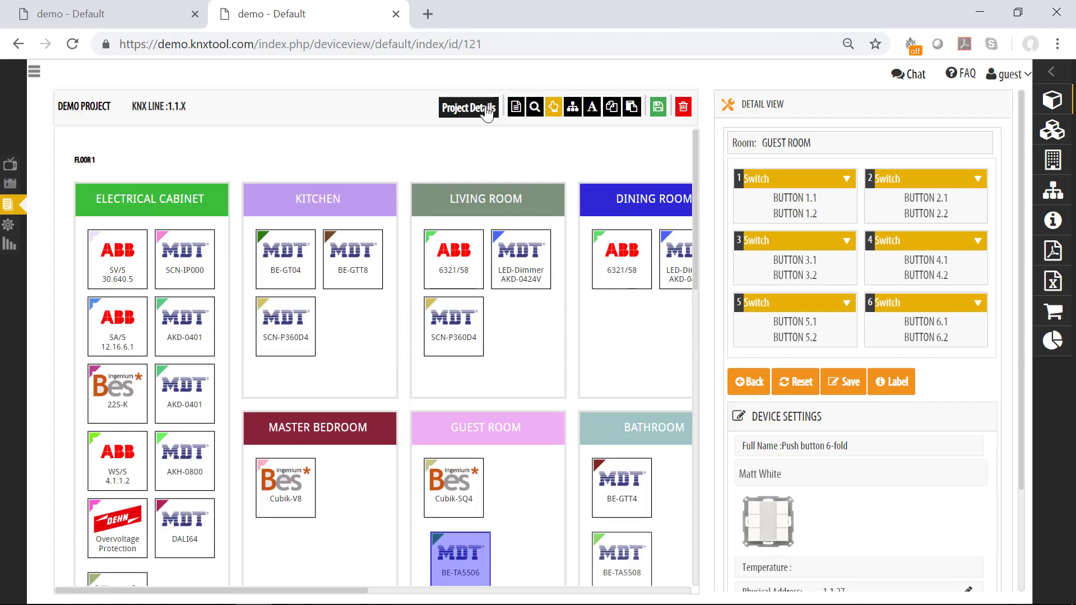
left_click(487, 114)
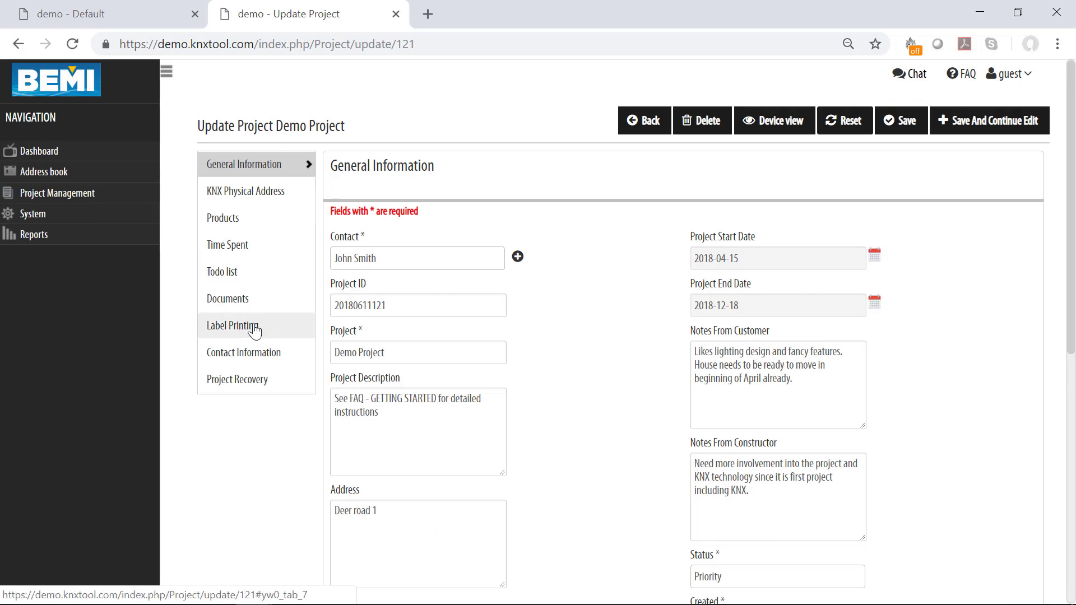
From Label Printing, print the selected devices' labels using the Multiple Column layout.
left_click(251, 334)
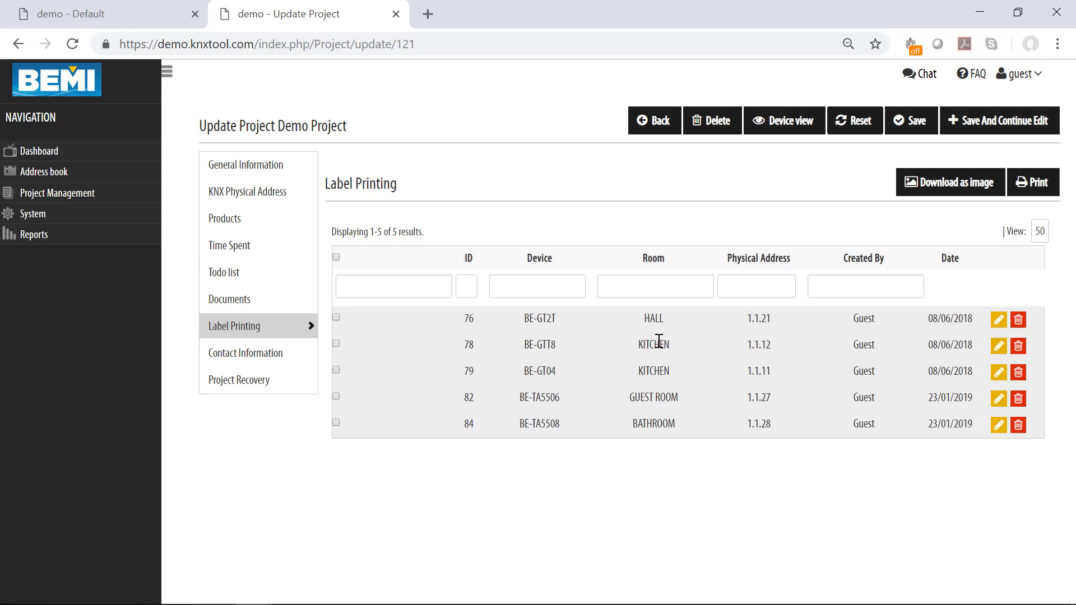
triple_click(539, 424)
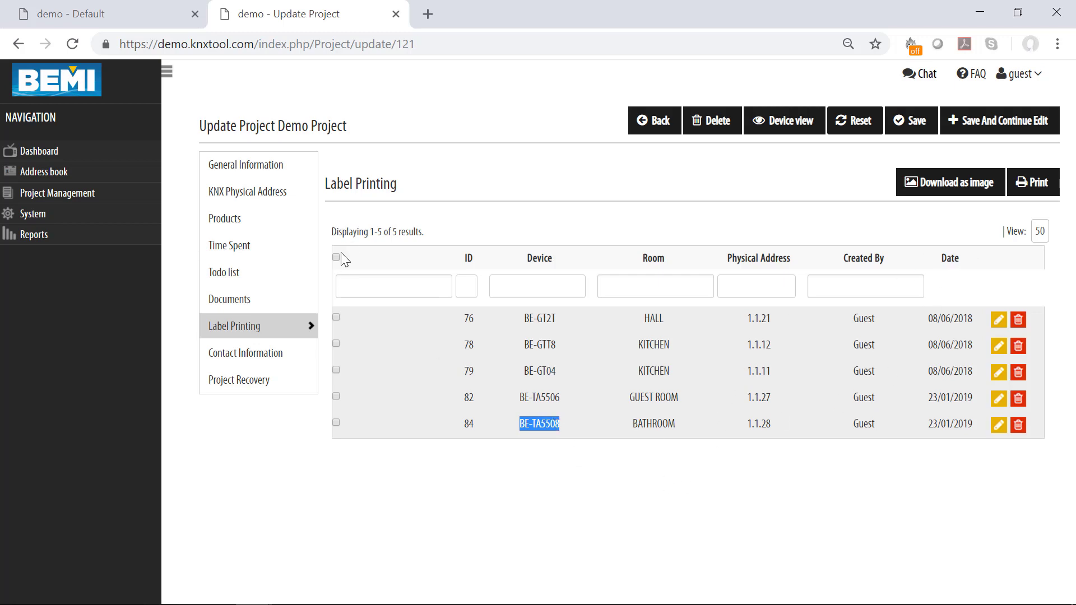
left_click(1033, 183)
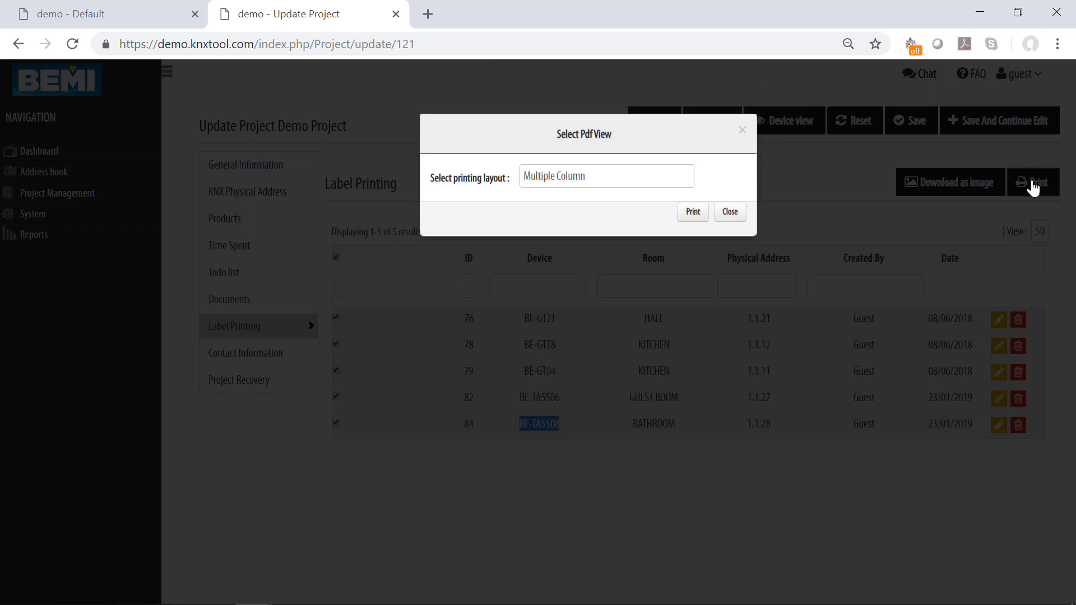
left_click(584, 182)
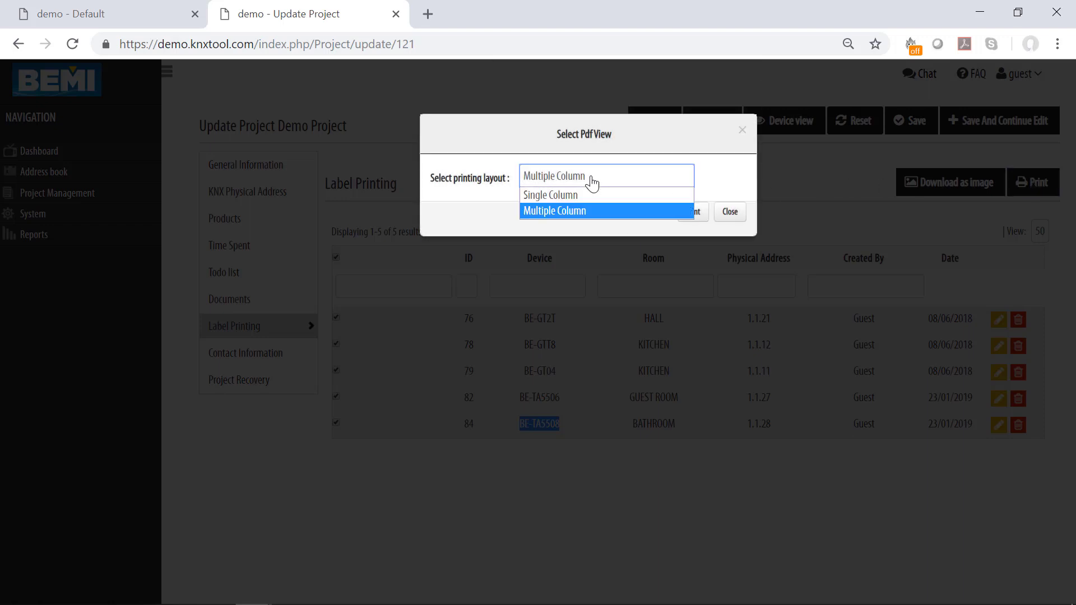
left_click(586, 212)
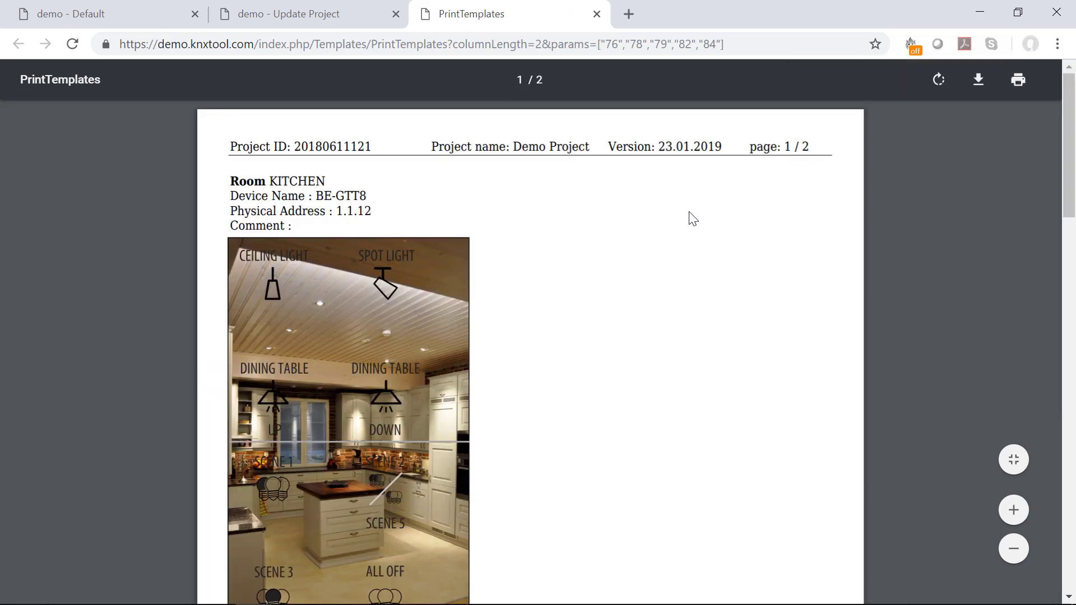
scroll(690, 216, "down", 1)
scroll(589, 204, "down", 1)
scroll(470, 205, "up", 1)
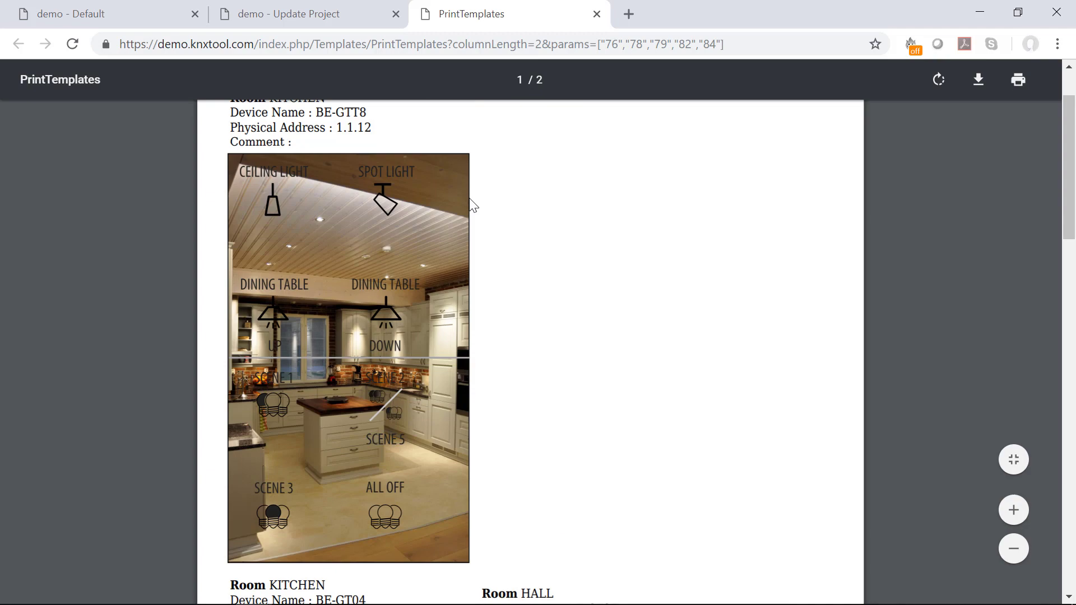
scroll(611, 223, "down", 3)
scroll(610, 223, "down", 1)
scroll(610, 223, "down", 3)
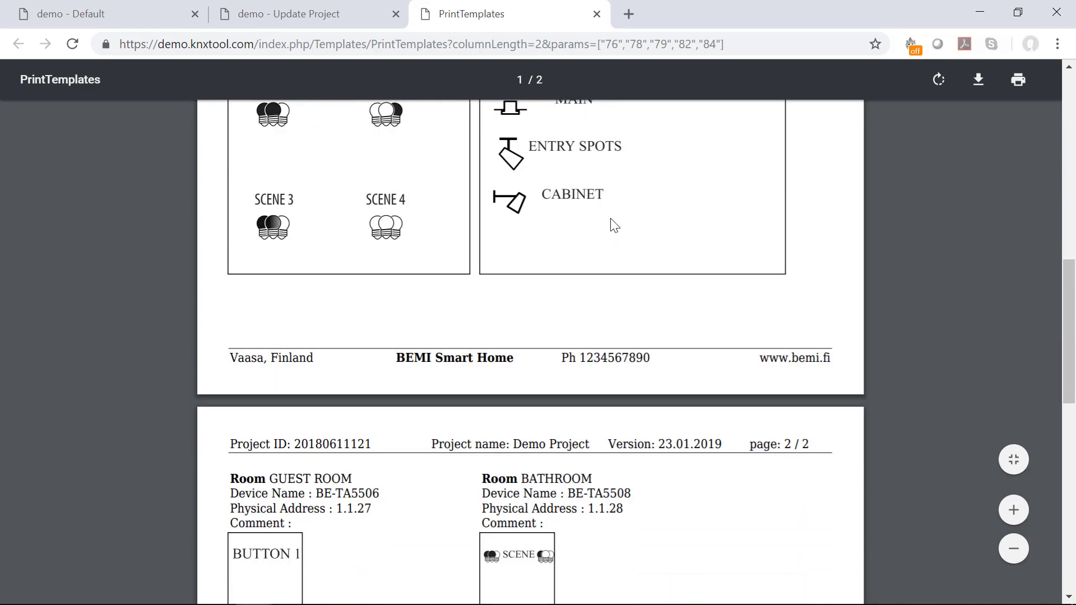
scroll(611, 223, "down", 1)
scroll(610, 221, "down", 3)
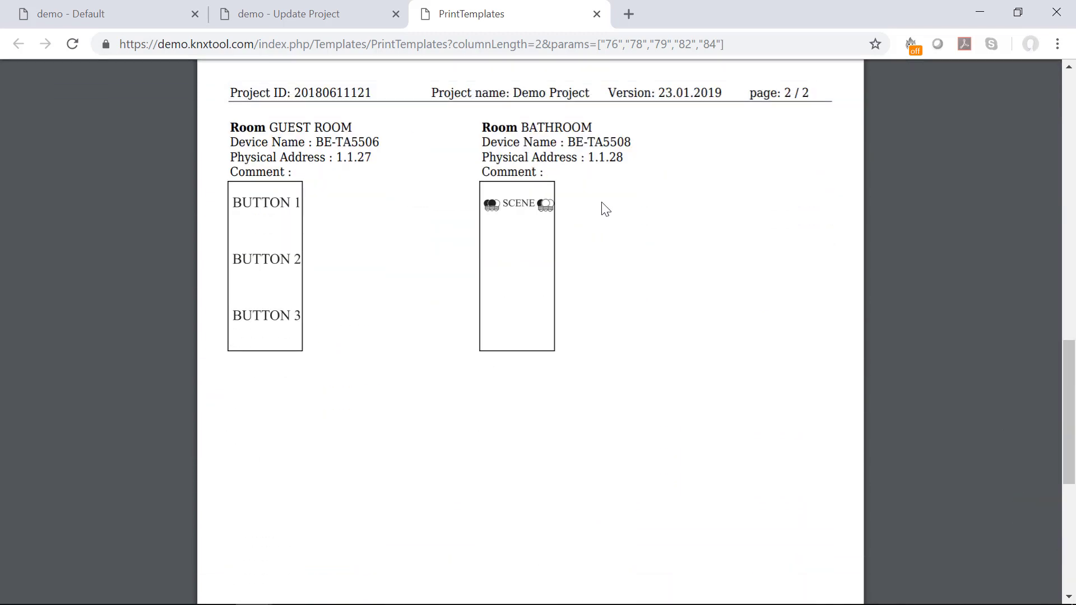
left_click_drag(569, 142, 636, 146)
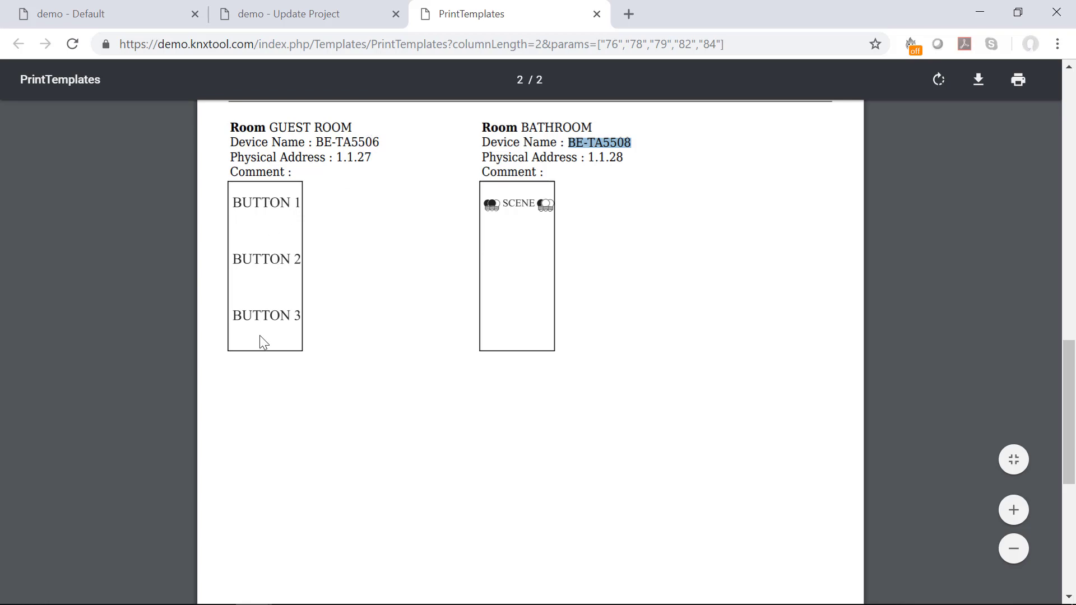
scroll(497, 327, "down", 2)
scroll(496, 325, "up", 4)
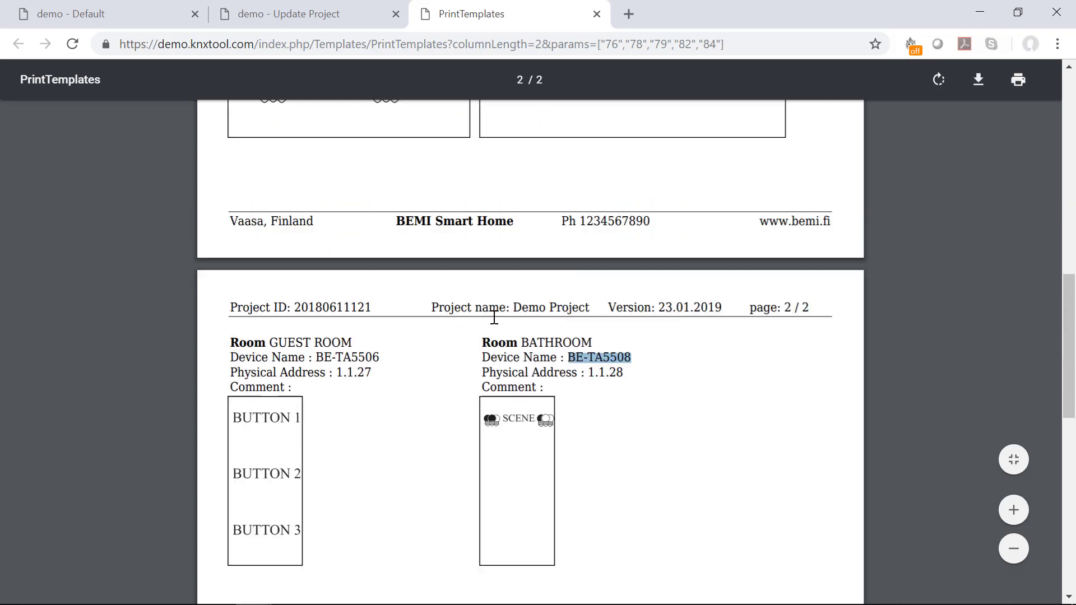
scroll(494, 317, "up", 1)
scroll(320, 454, "down", 2)
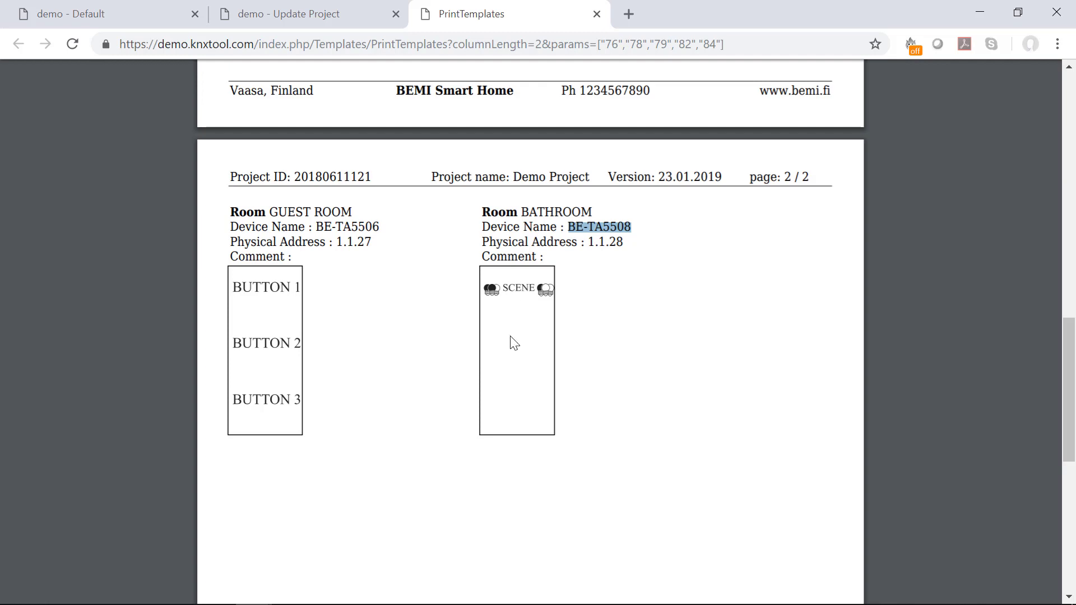
left_click(279, 13)
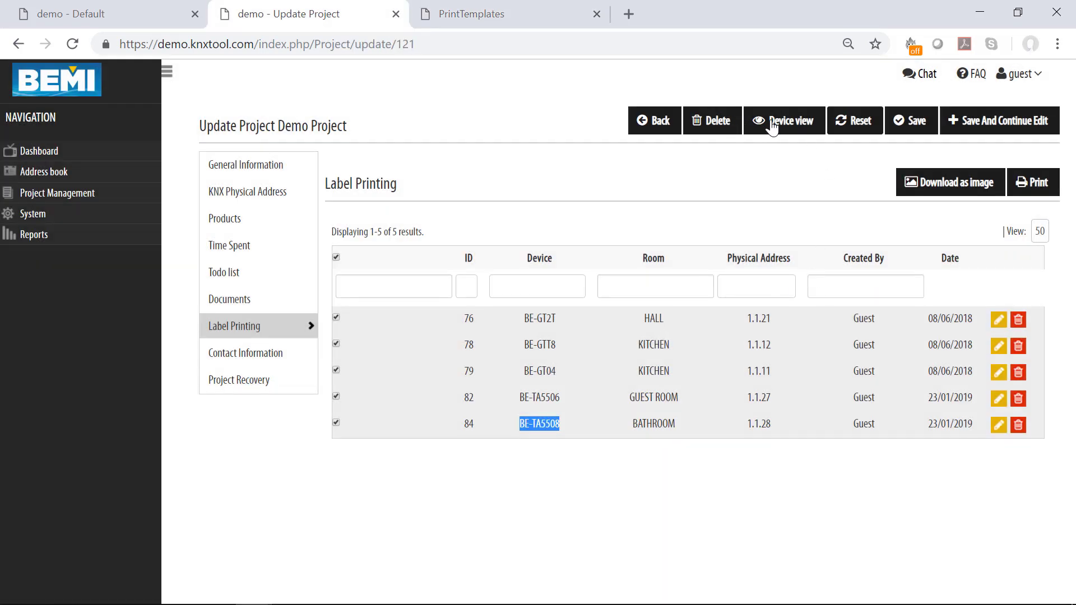
left_click(772, 127)
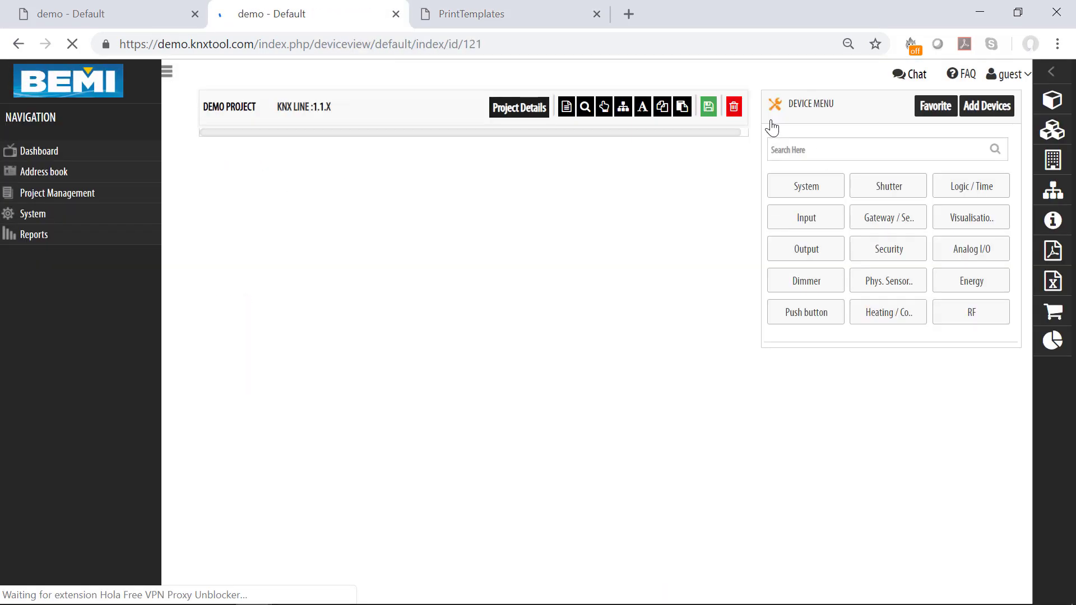